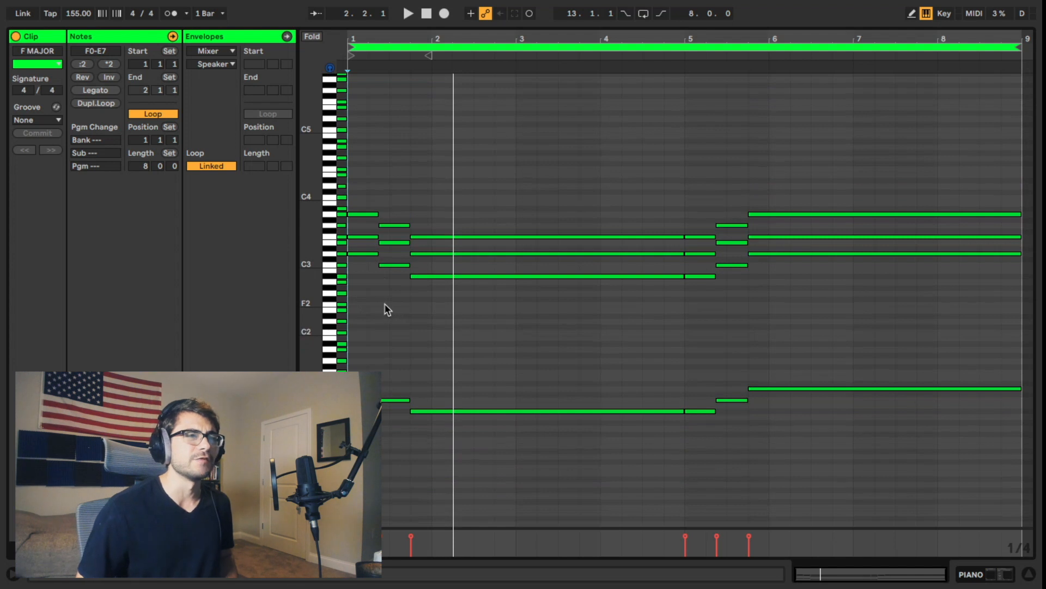
Step: Play the F MAJOR chord clip on the PIANO track and examine its notes and the empty range above them
key(space)
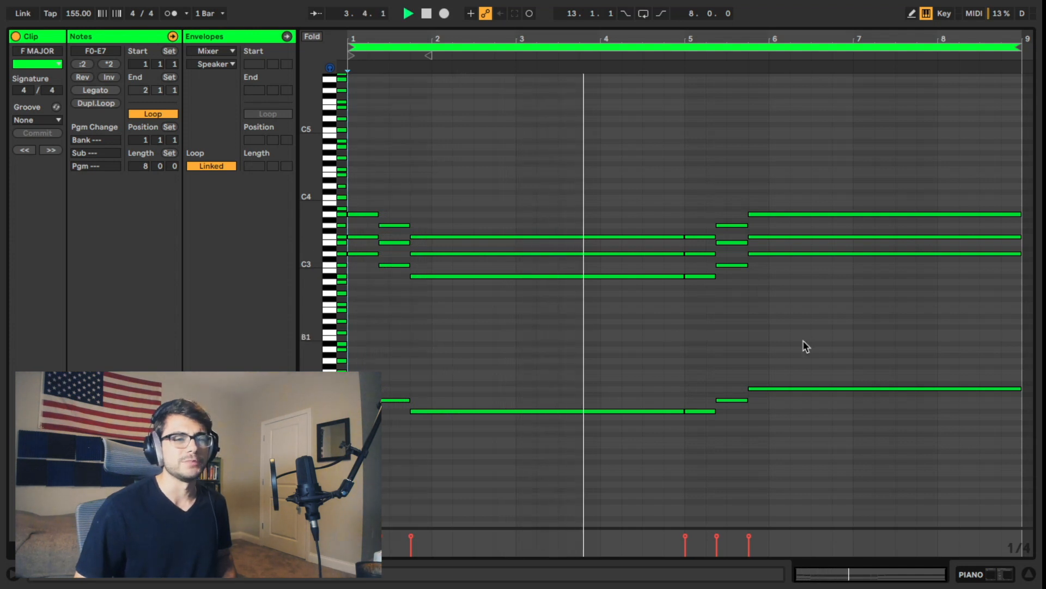
key(space)
click(964, 576)
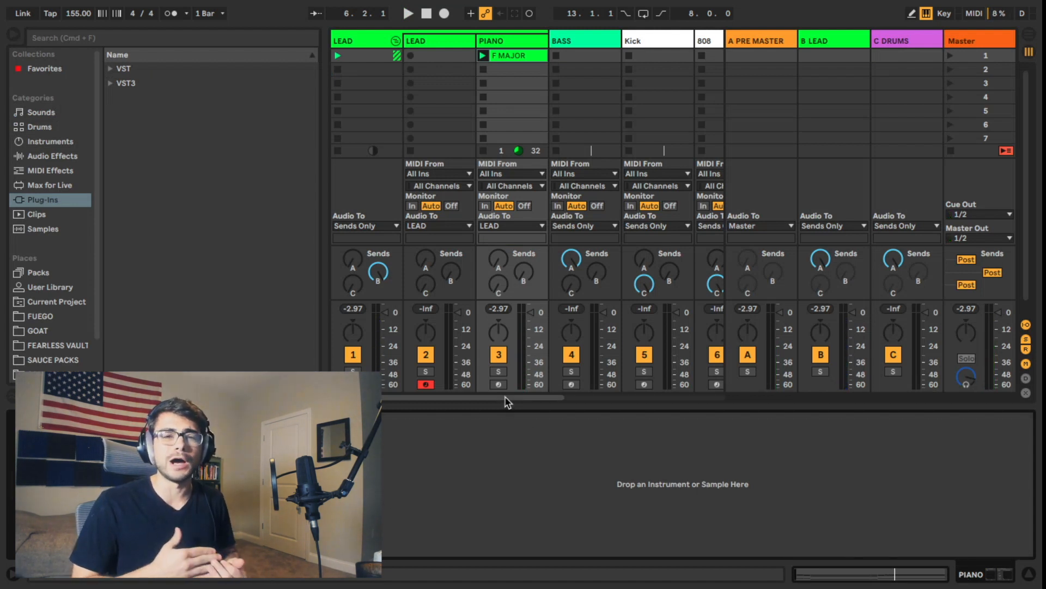
double_click(496, 55)
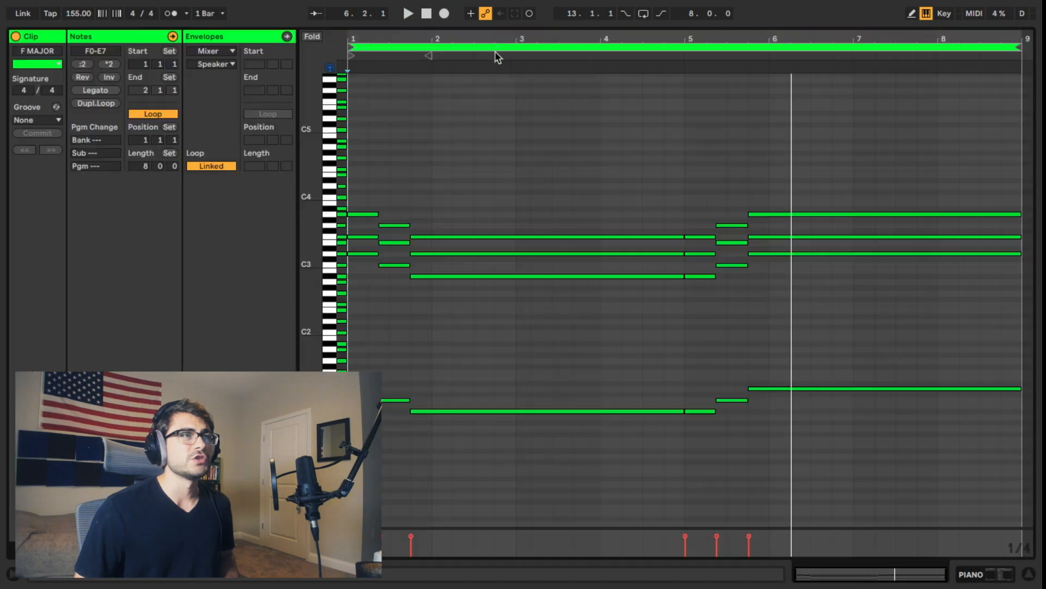
scroll(392, 342, up, 1)
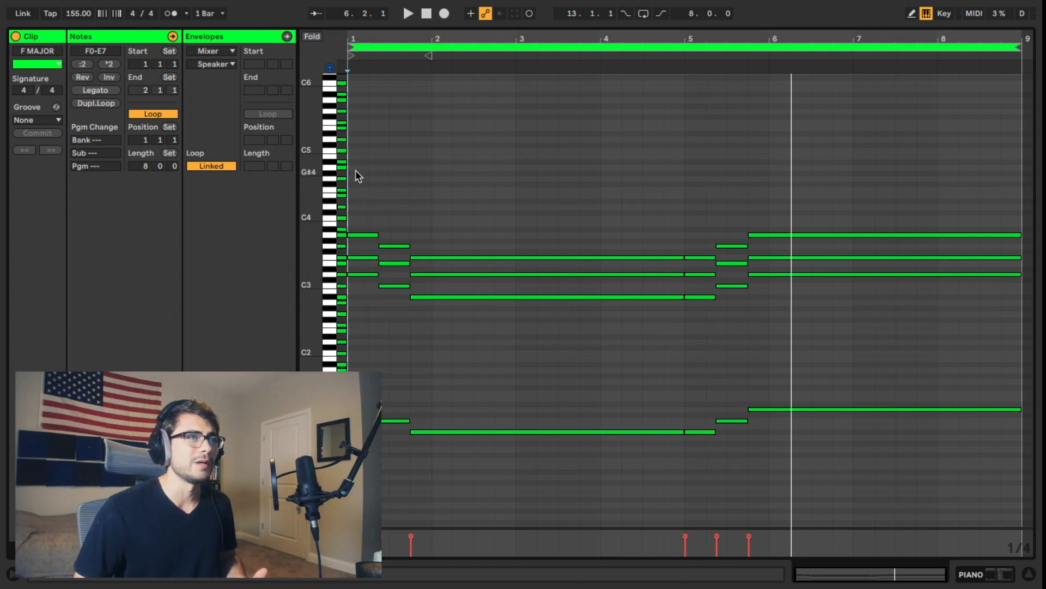
drag(356, 158, 833, 215)
click(358, 150)
scroll(375, 163, up, 2)
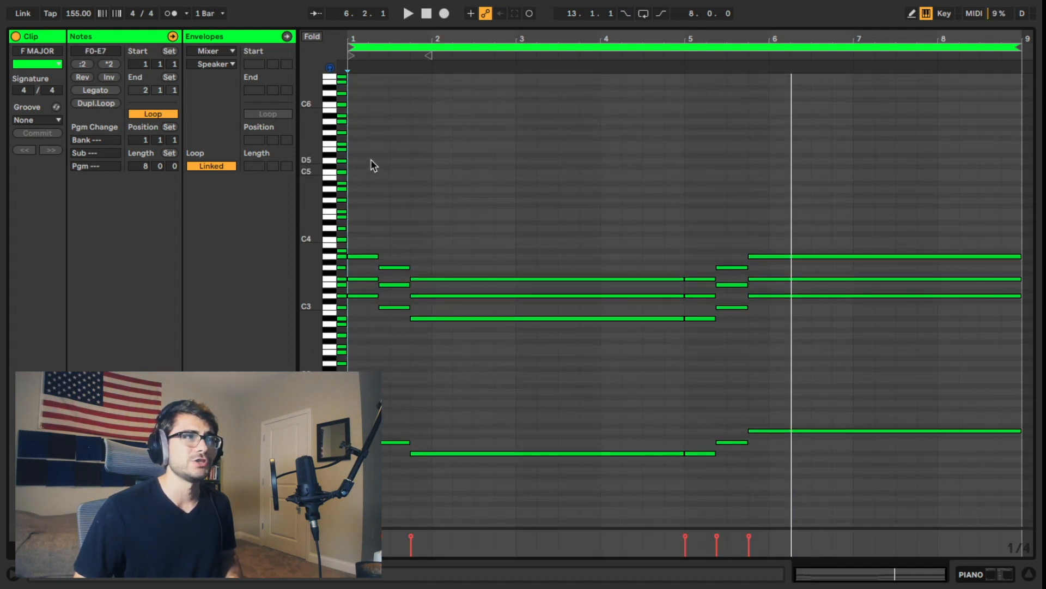
drag(356, 109, 943, 198)
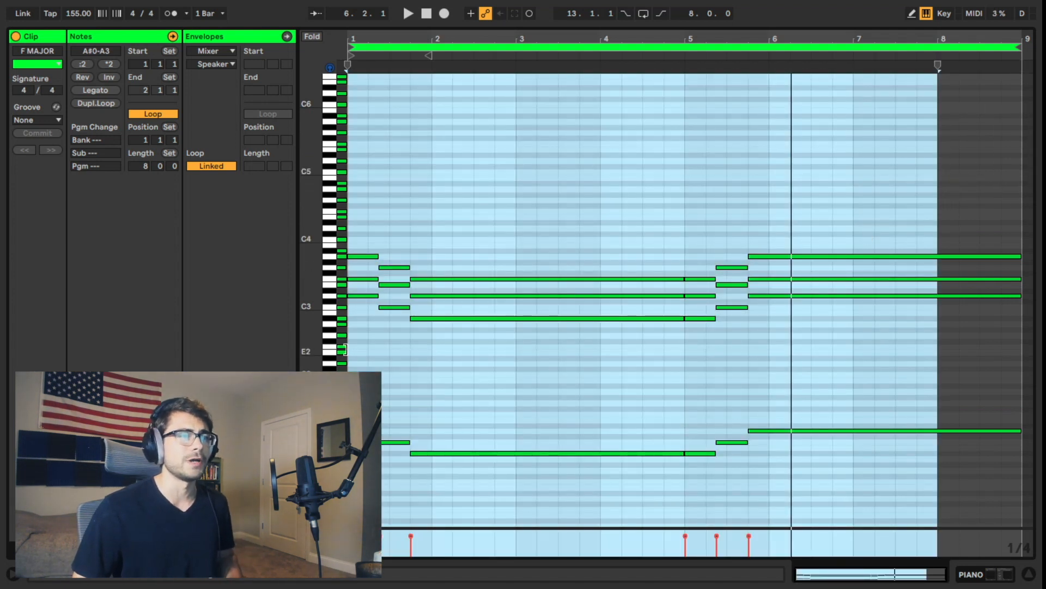
click(344, 347)
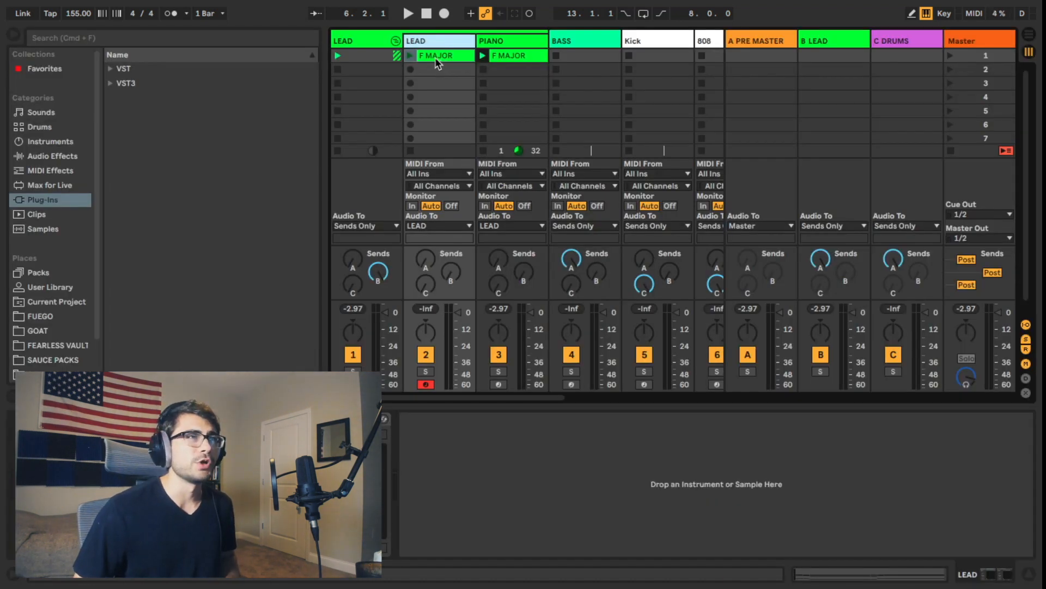
Step: Open the F MAJOR clip on the LEAD track and deactivate all of its chord notes
double_click(435, 57)
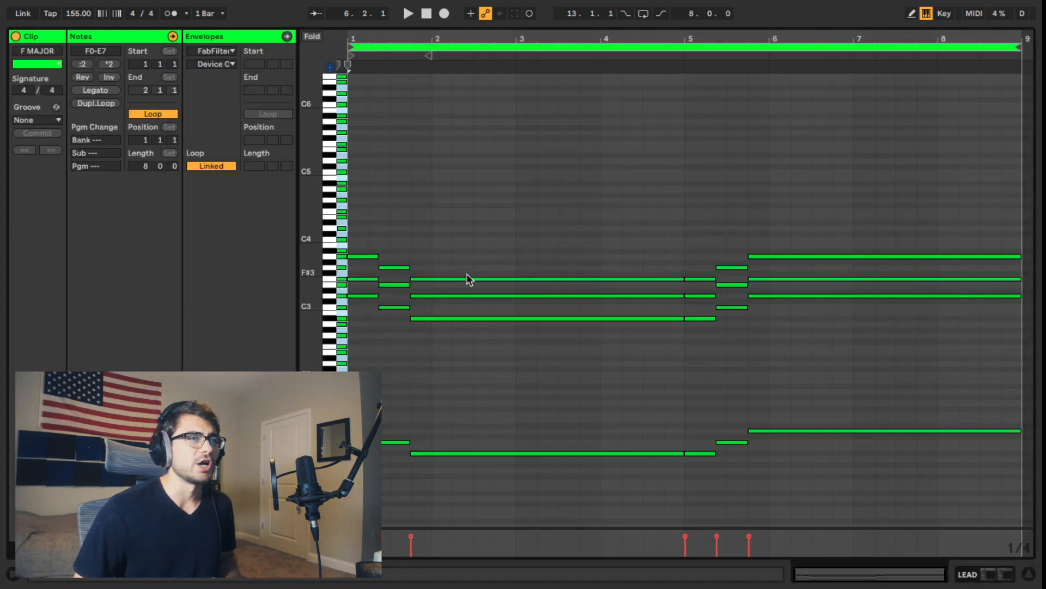
drag(360, 204, 912, 470)
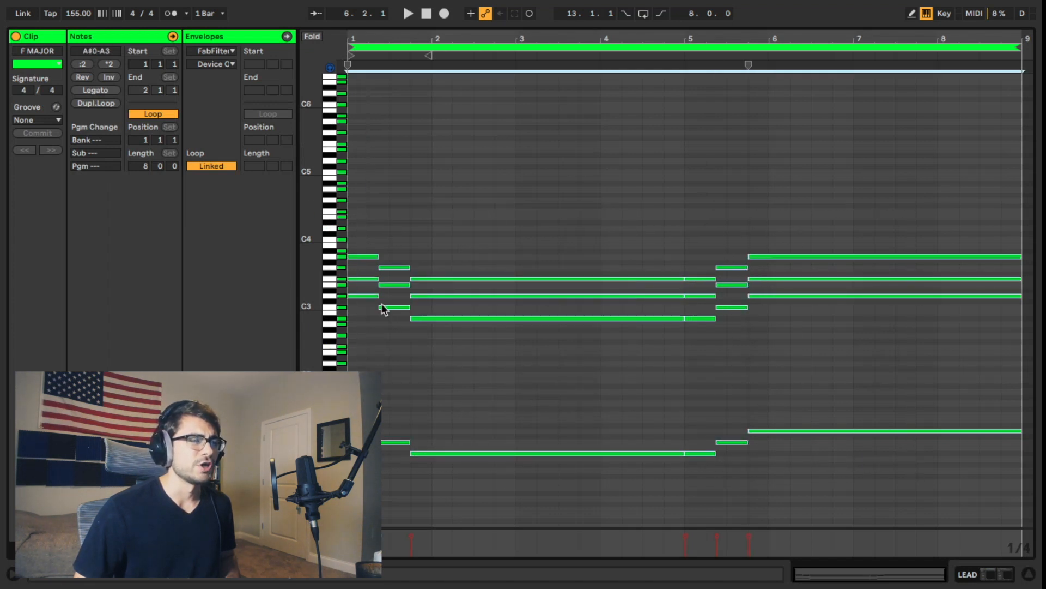
right_click(361, 275)
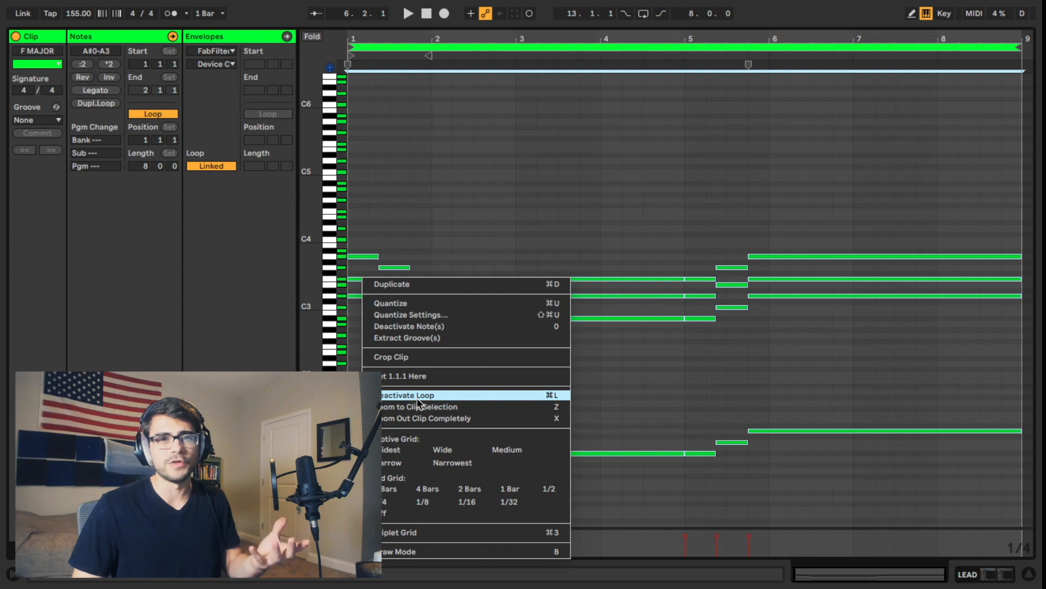
click(428, 327)
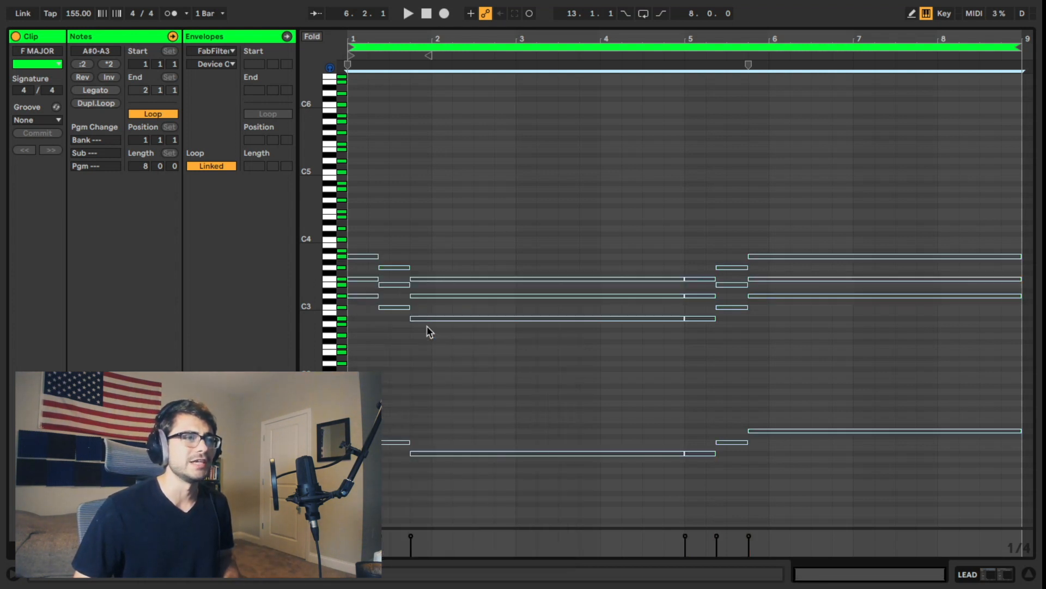
click(444, 354)
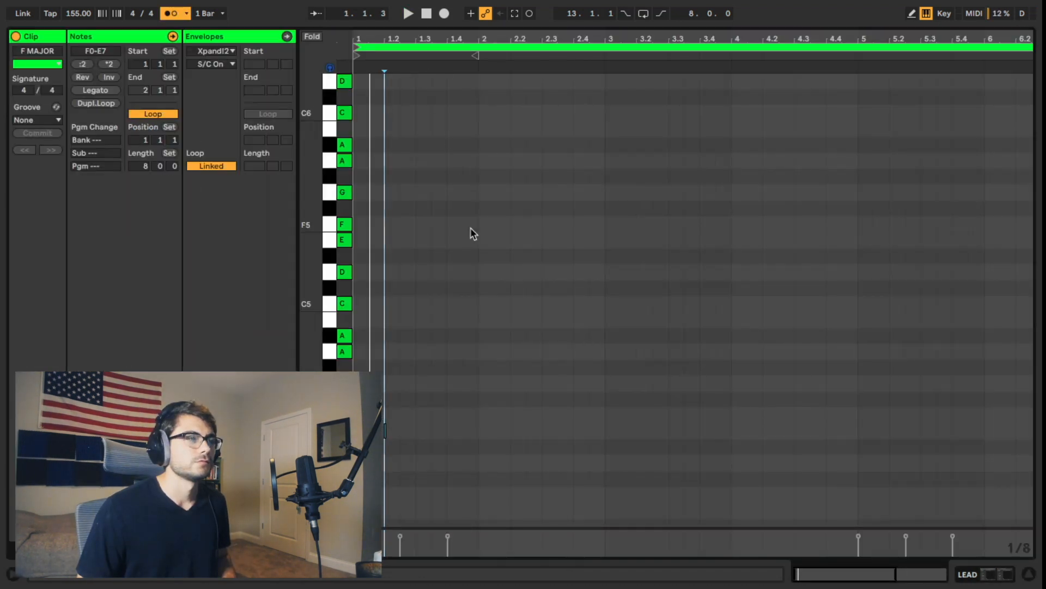
Step: Start the lead melody with a C5 note at 1.1.1 and a D4 note at 1.2.1, and play it
scroll(507, 327, down, 3)
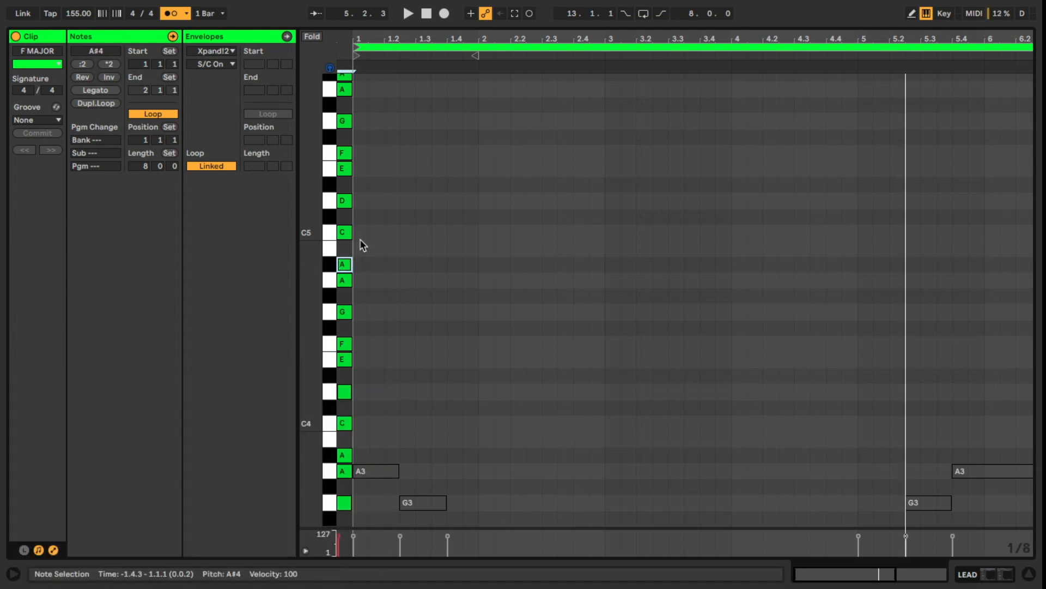
click(360, 233)
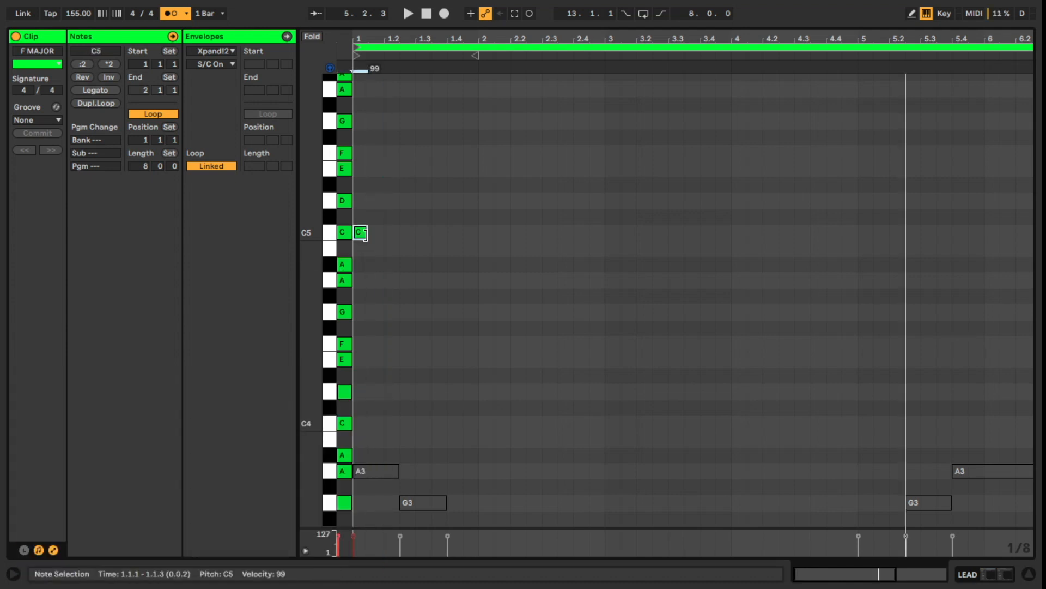
click(348, 393)
click(374, 394)
double_click(391, 394)
key(space)
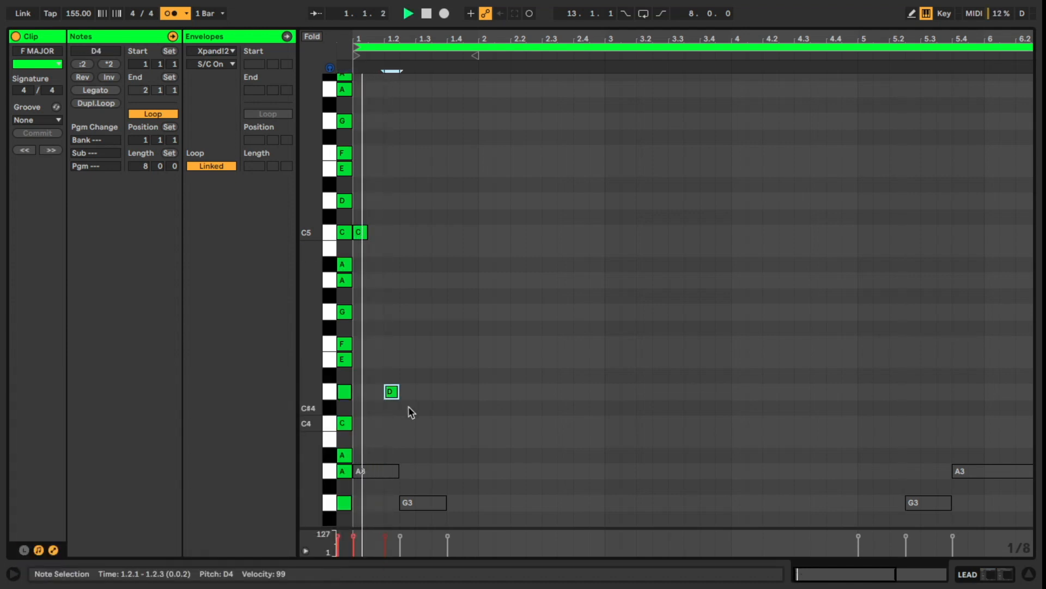
Step: Audition the scale notes in the LEAD clip and add A4 at 1.3.1 and F4 at 1.4.1 to the melody
click(345, 312)
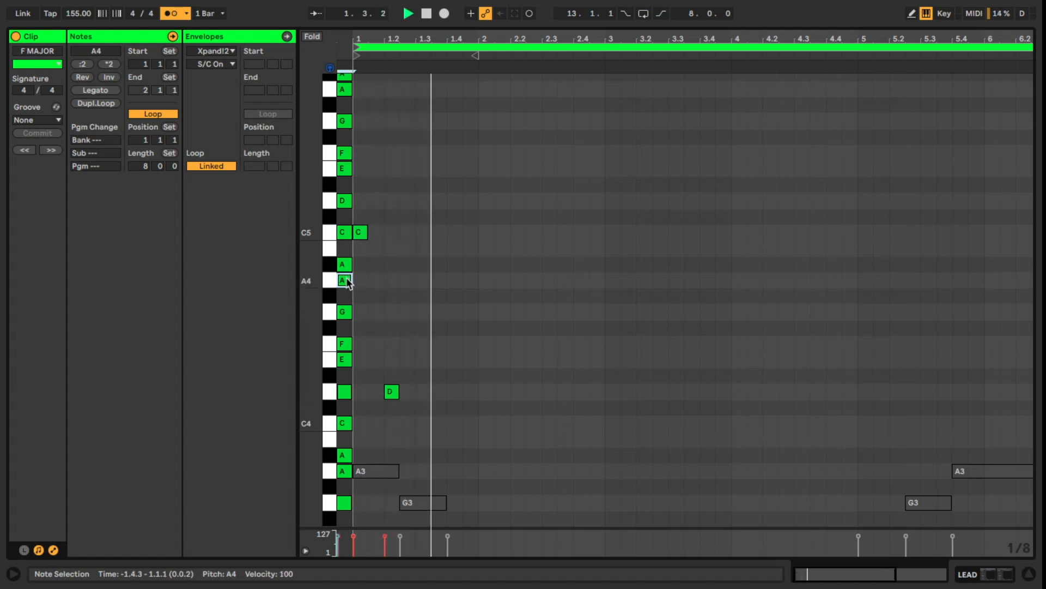
click(345, 359)
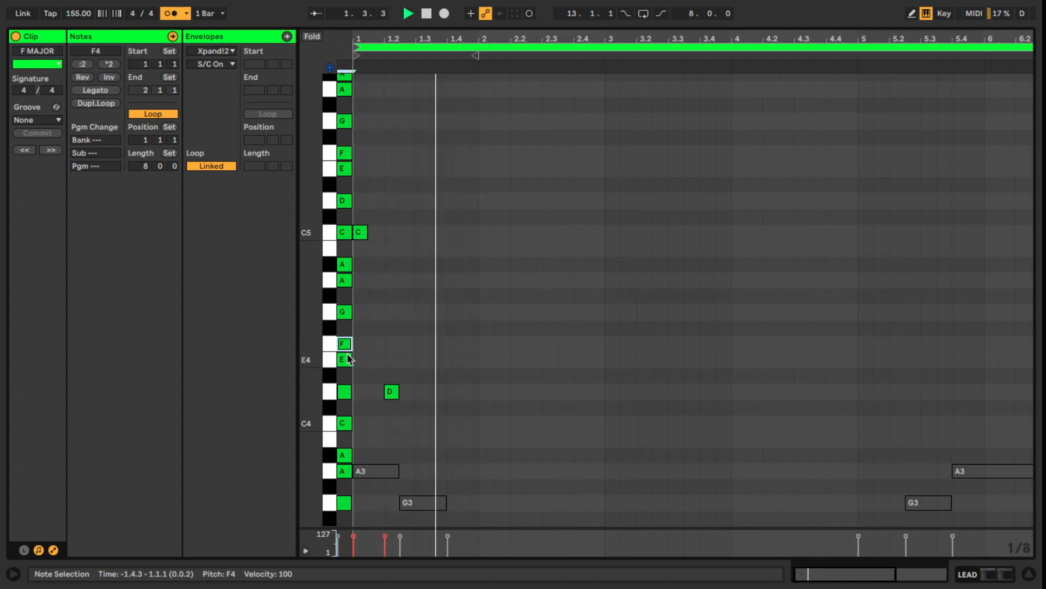
click(344, 264)
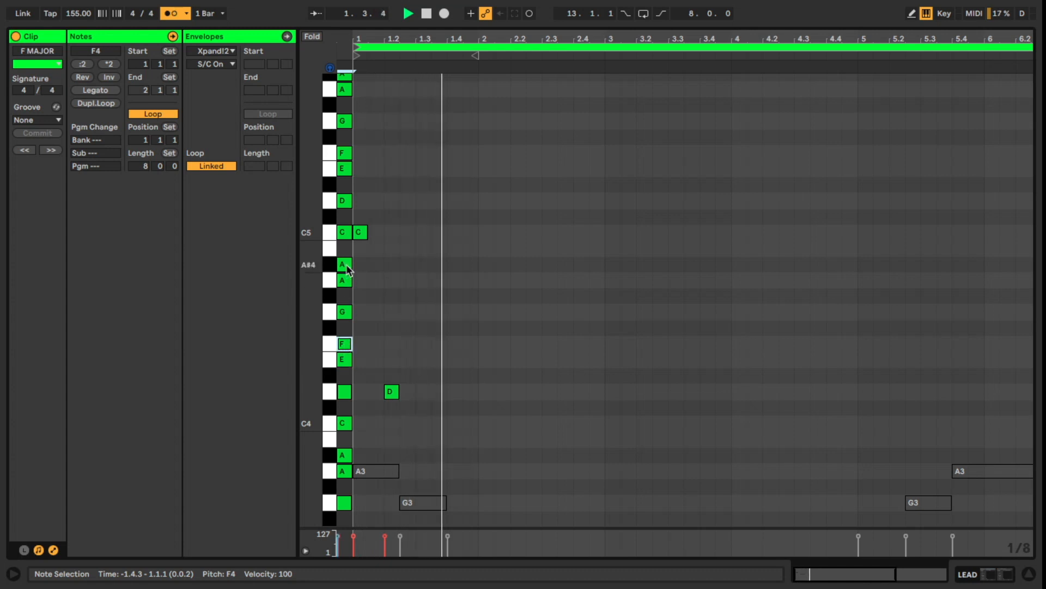
click(345, 312)
double_click(424, 280)
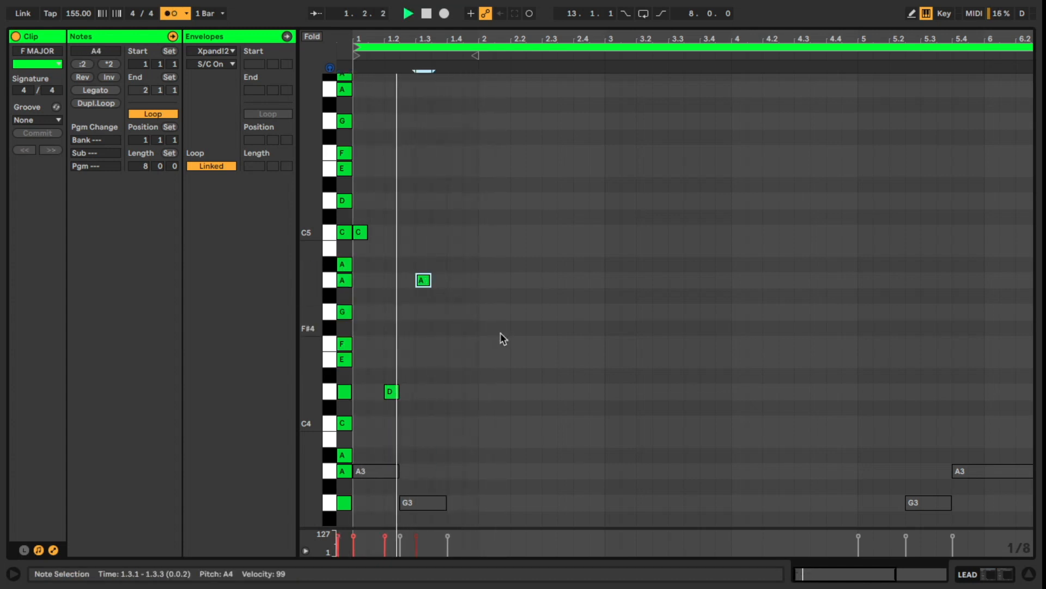
double_click(456, 344)
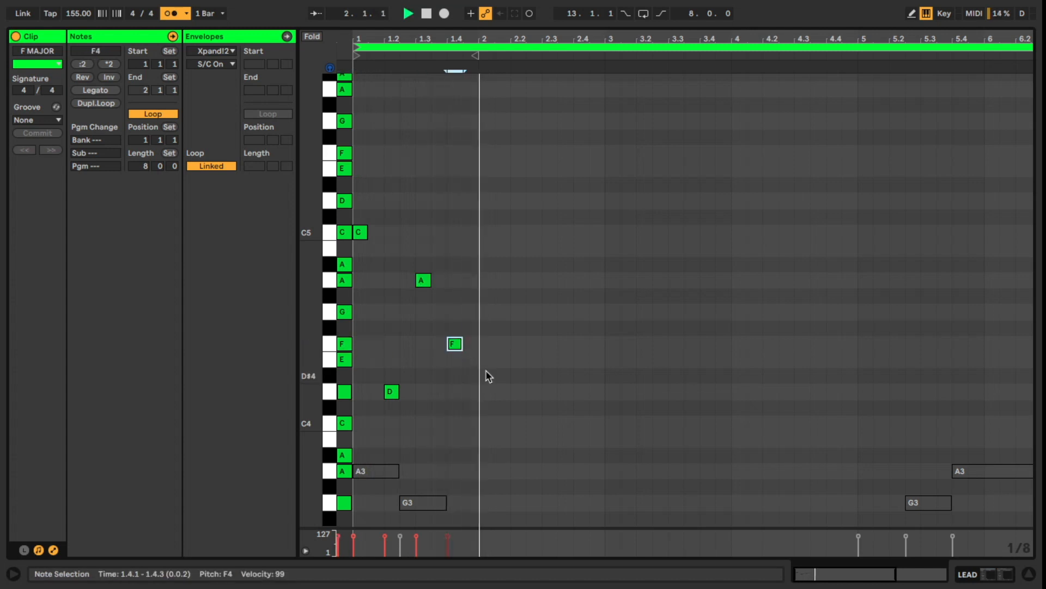
Step: Continue the melody in the second bar with G4 at 2.2.1, F4 at 2.3.1 and E4 at 2.4.1
click(344, 312)
click(345, 343)
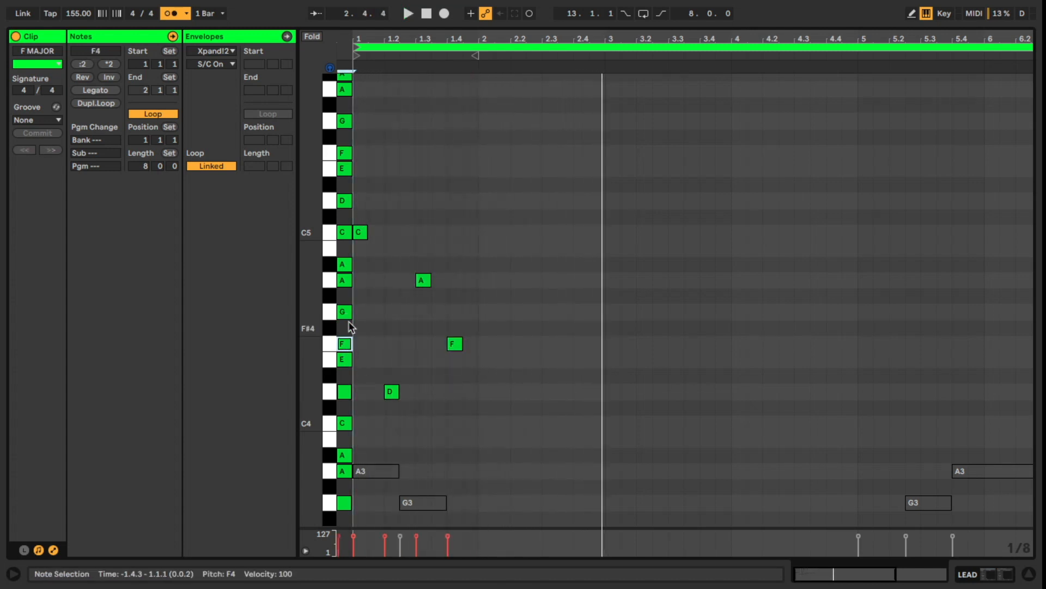
click(515, 320)
double_click(515, 313)
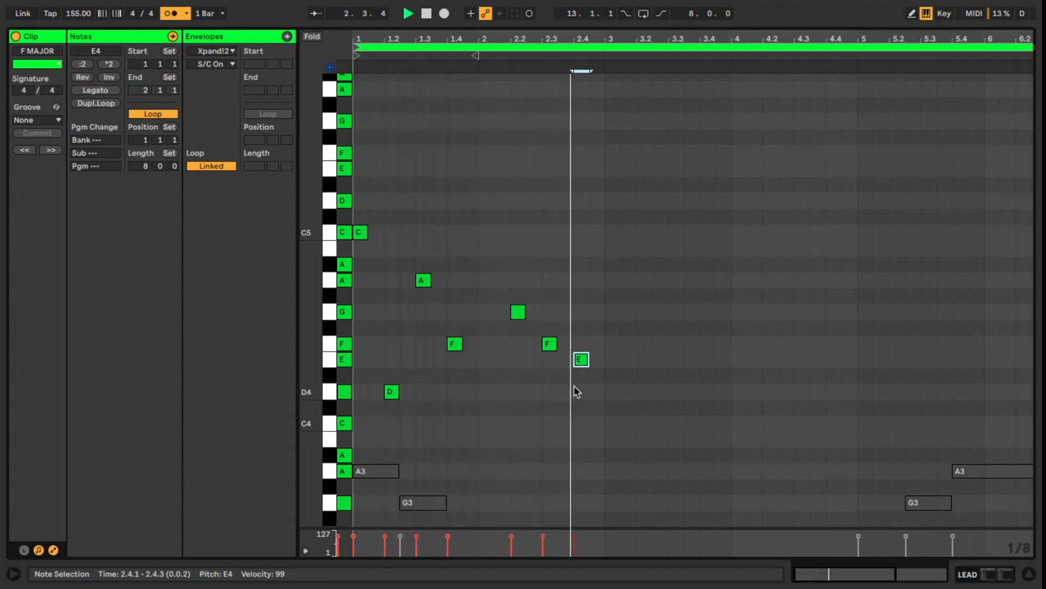
Step: Try raising the melody note at 2.2.1 to A#4 and the one at 2.3.1 to G4, and play the result
drag(518, 315, 527, 285)
click(573, 362)
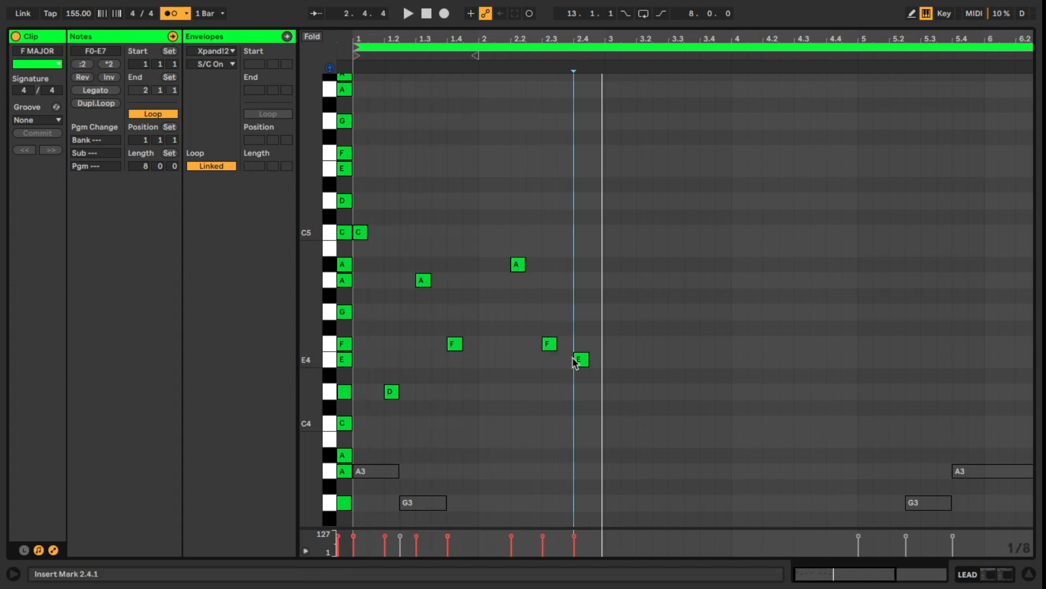
drag(551, 350, 551, 318)
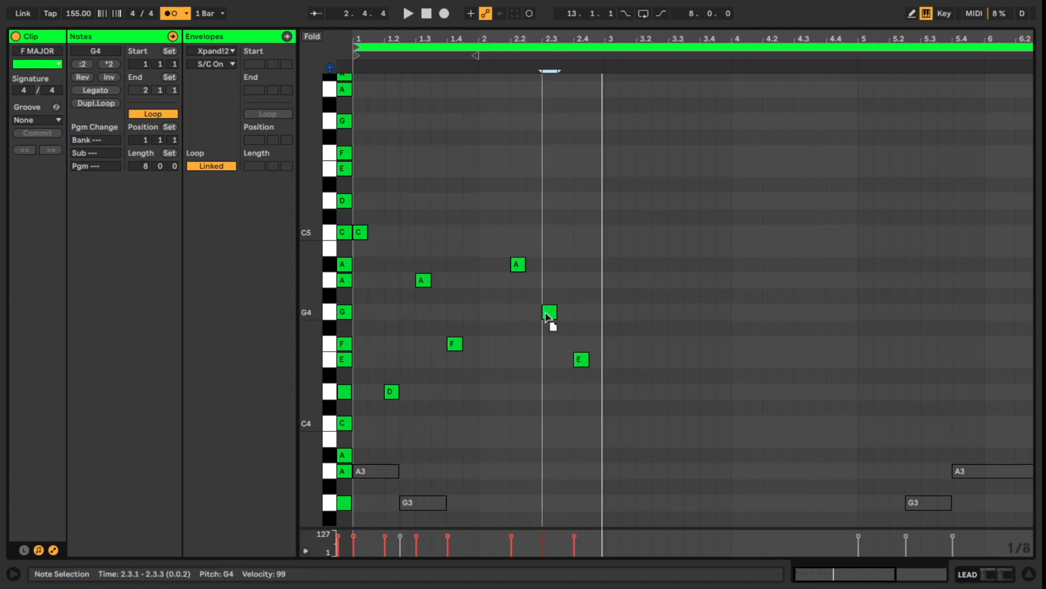
click(582, 363)
key(space)
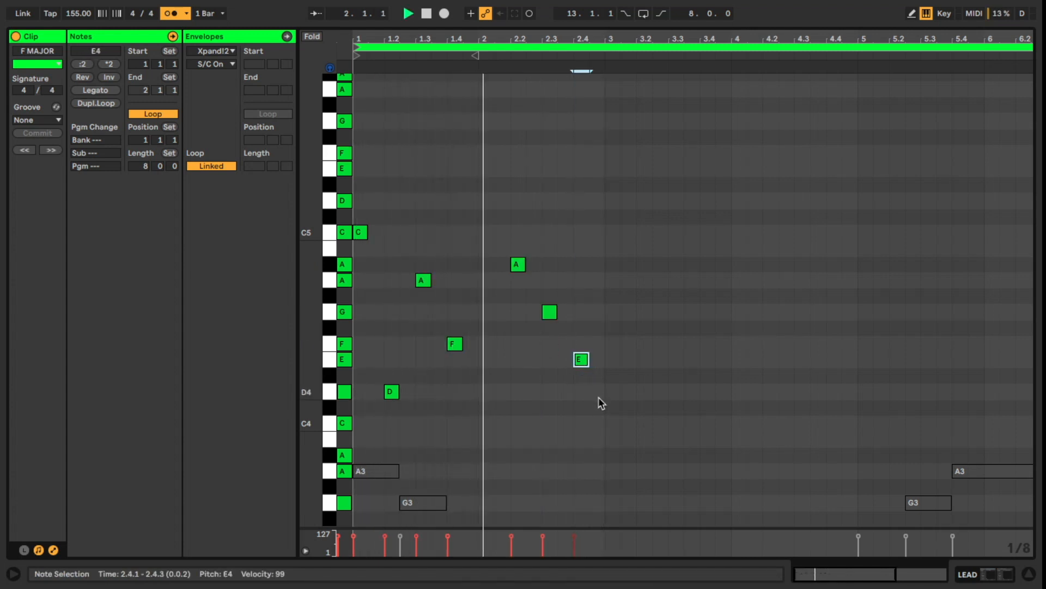
Step: Rework the second bar's melody notes to A4 at beat 2.2, G4 at beat 2.3 and F4 at beat 2.4
key(space)
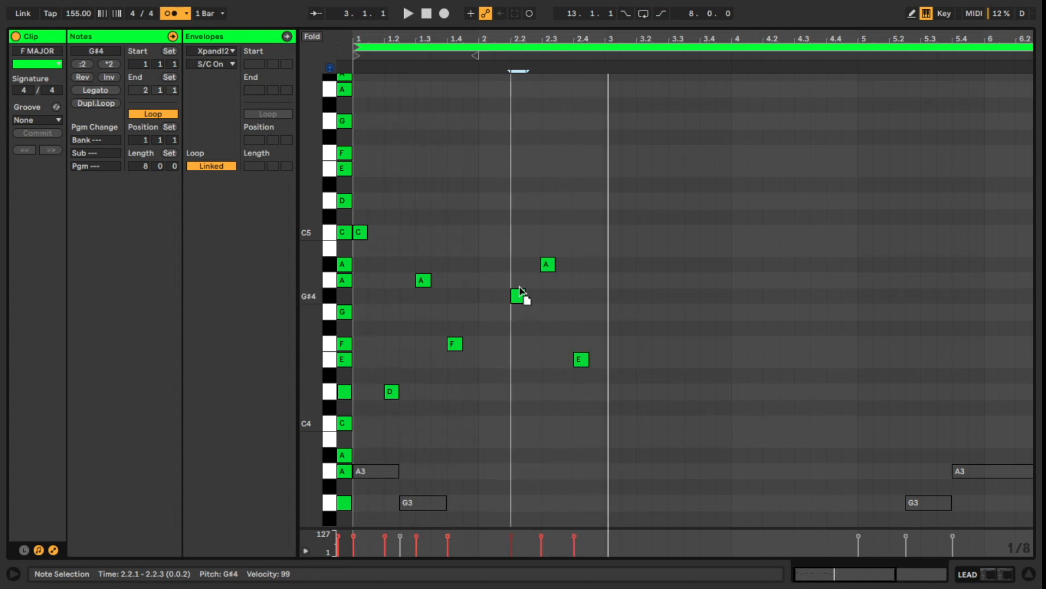
key(Up)
drag(544, 267, 548, 316)
key(space)
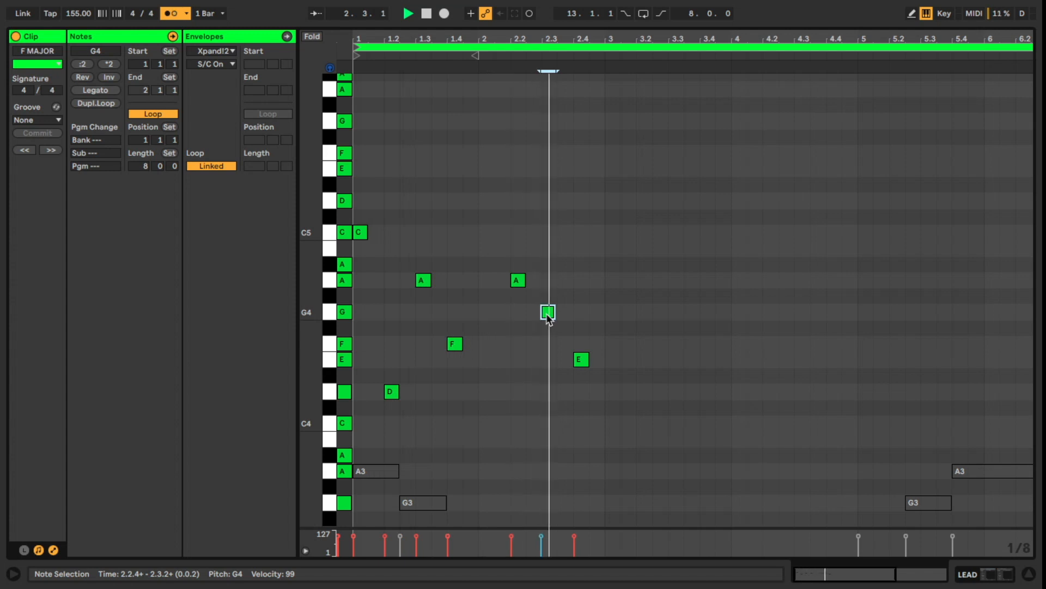
drag(584, 362, 586, 349)
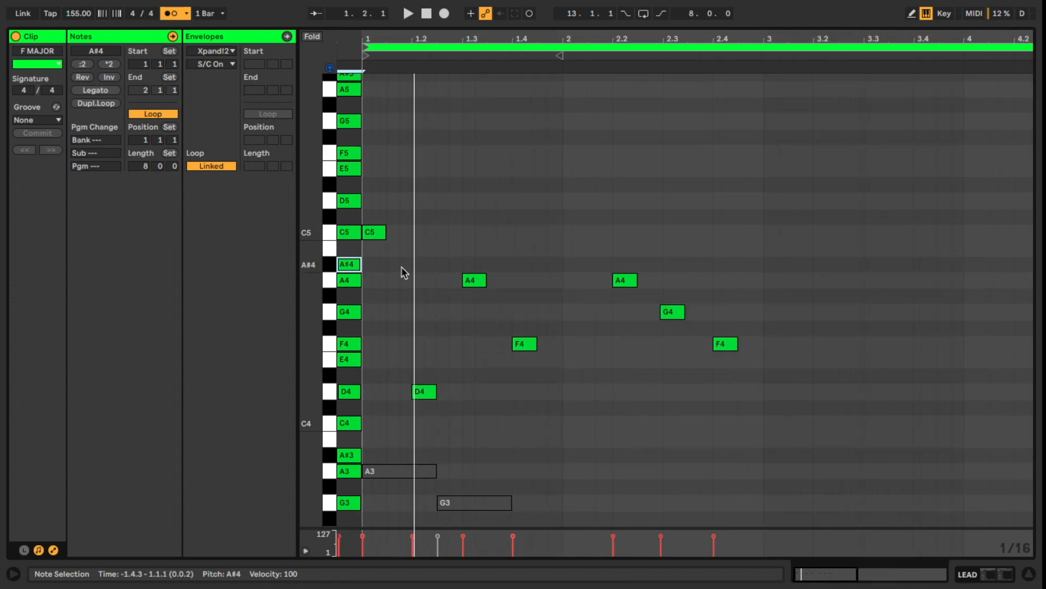
Step: Add an A#4 note at 1.1.3, lengthen it to reach 1.2.1, and audition F4 and G4 during playback
double_click(397, 265)
drag(398, 265, 401, 264)
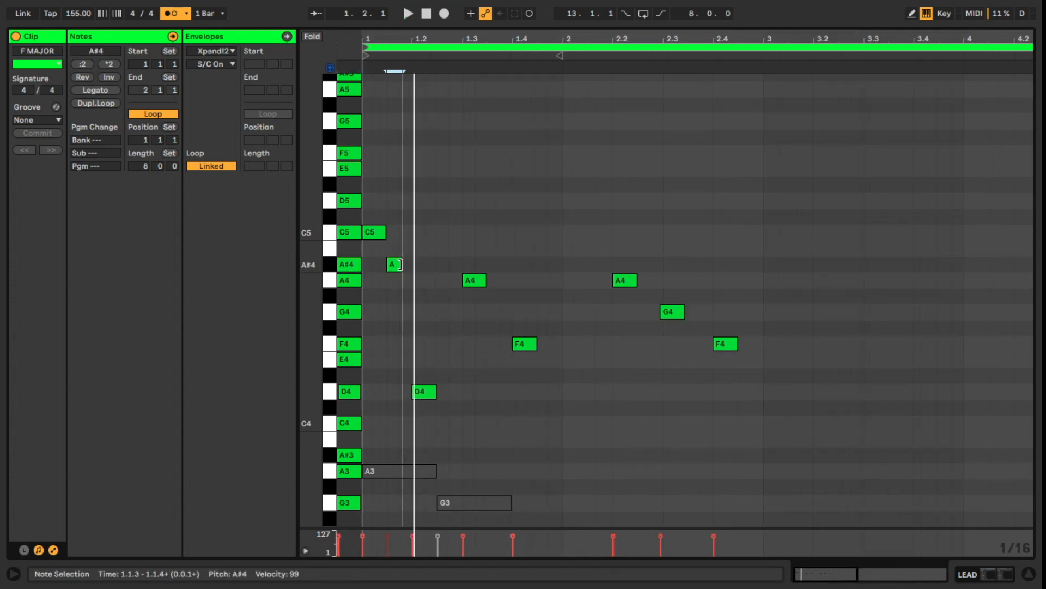
key(space)
click(356, 346)
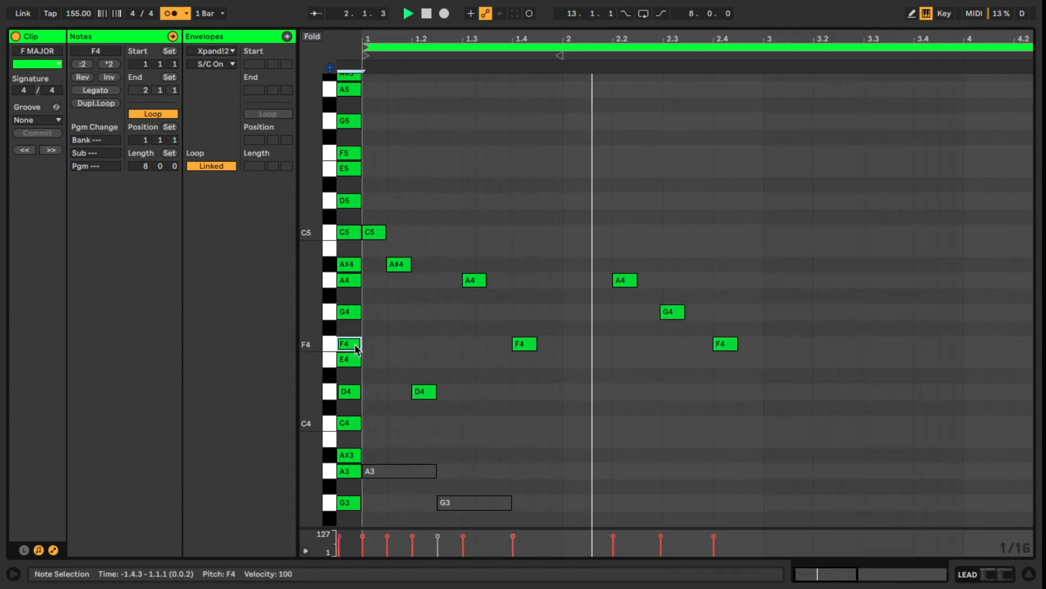
click(350, 312)
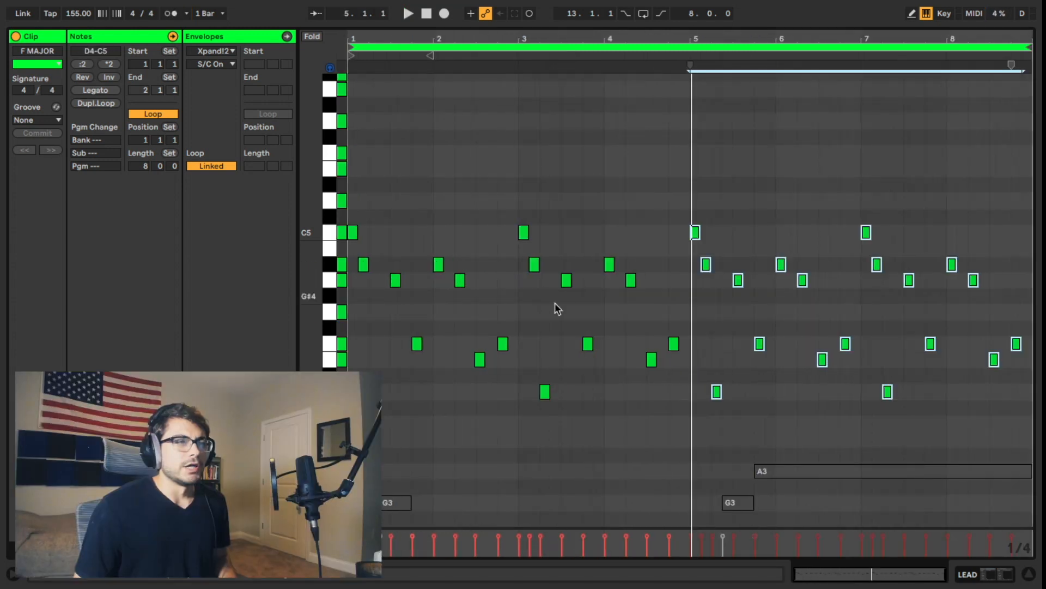
Step: Examine the lead melody's C4 to C5 range and how its notes sit above the deactivated chords
click(518, 312)
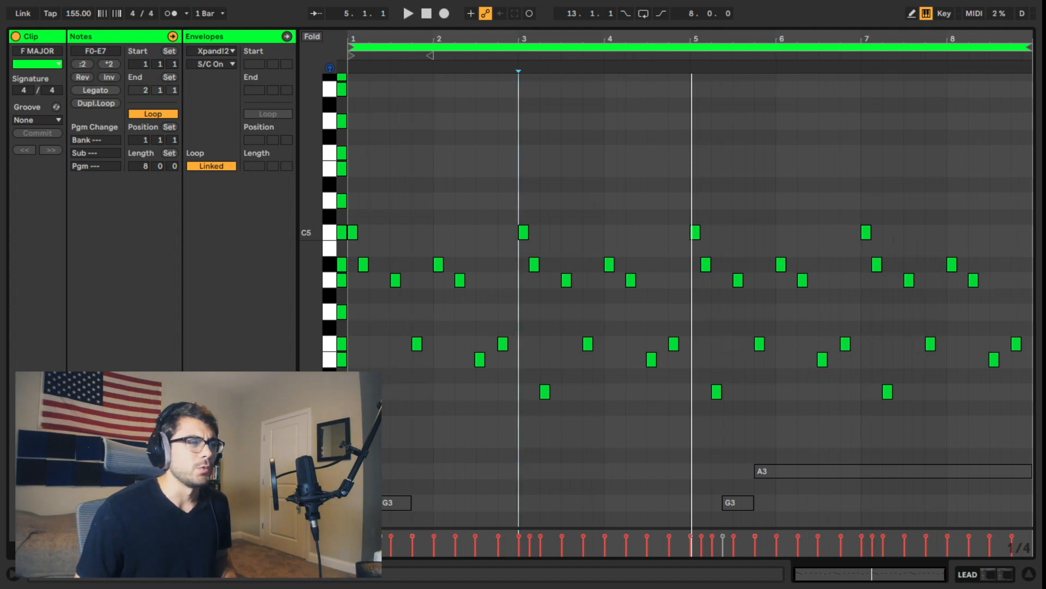
click(342, 423)
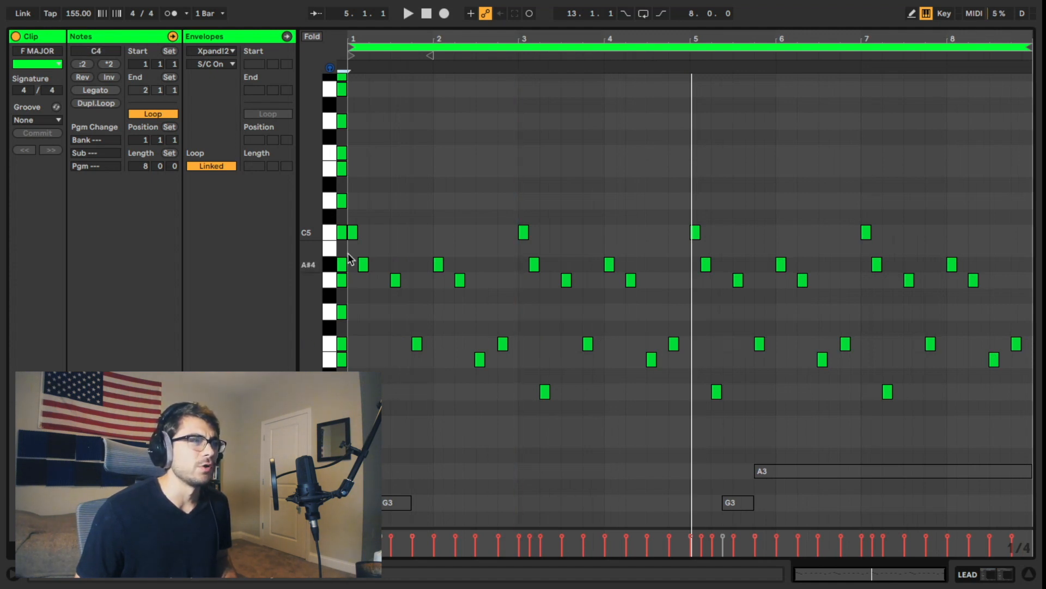
click(344, 233)
scroll(408, 390, down, 5)
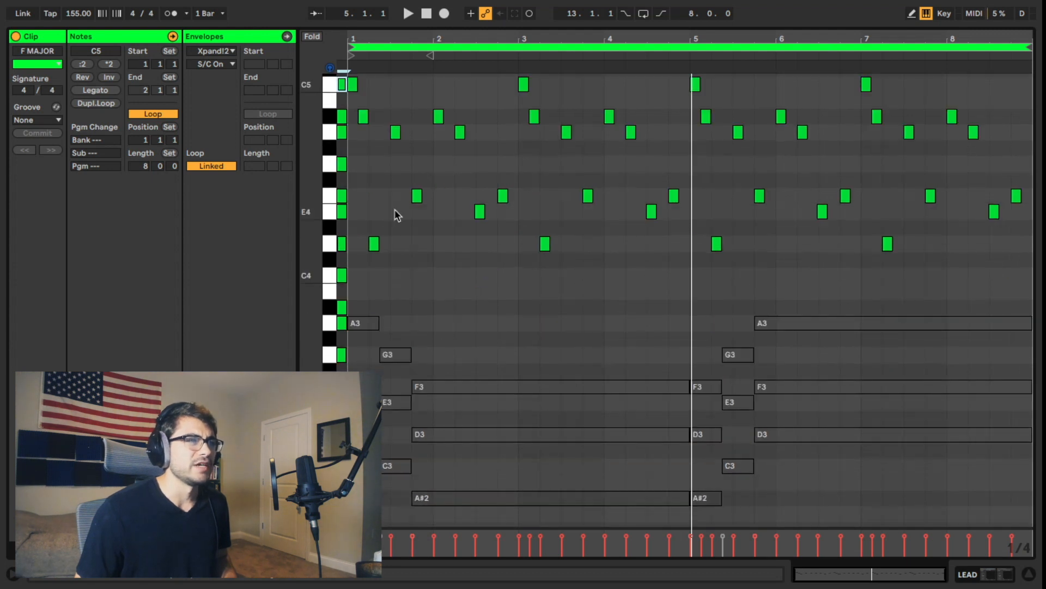
scroll(364, 163, up, 2)
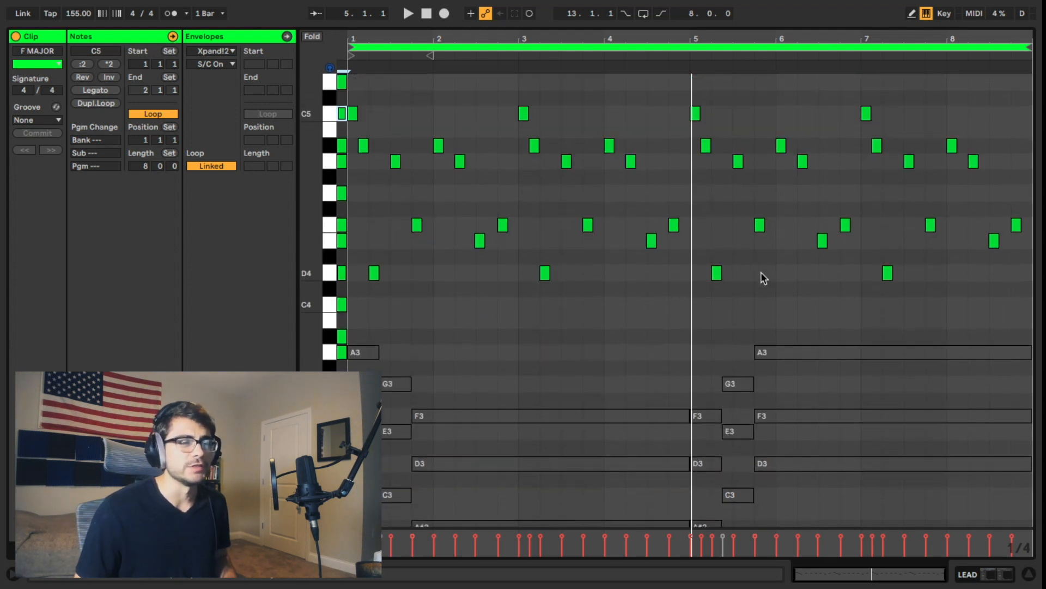
Step: Try transposing all the active melody notes down one octave to D3–C4, play the result, and shift them back up
scroll(482, 376, up, 4)
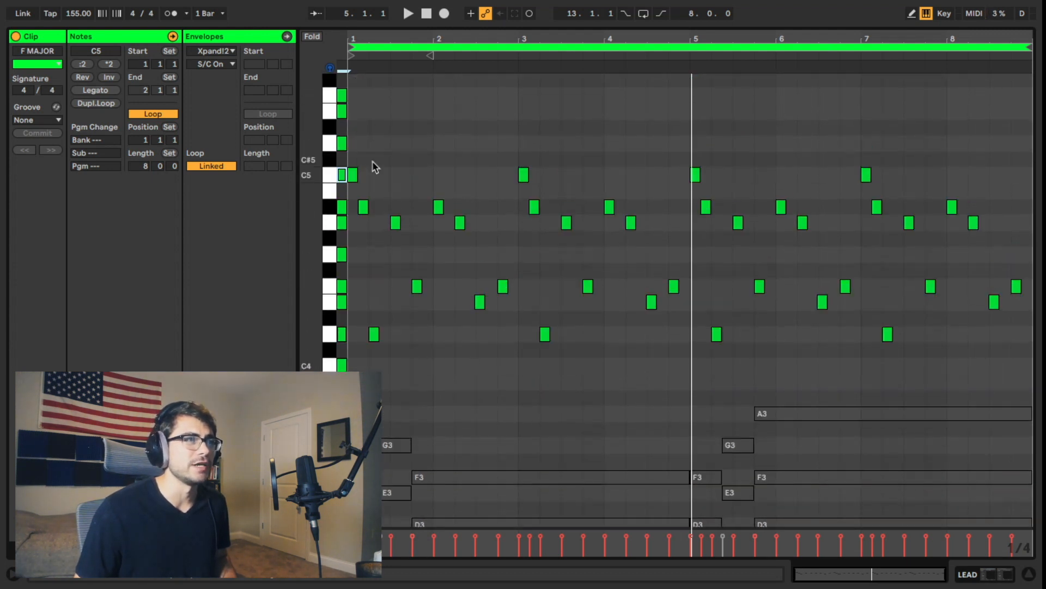
drag(359, 133, 1036, 353)
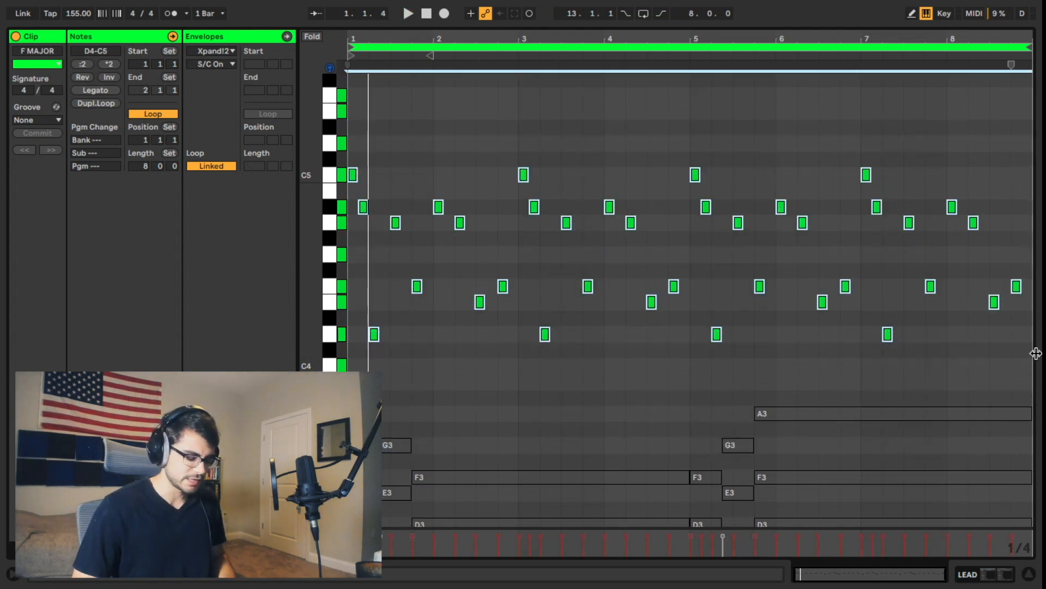
key(shift+Down)
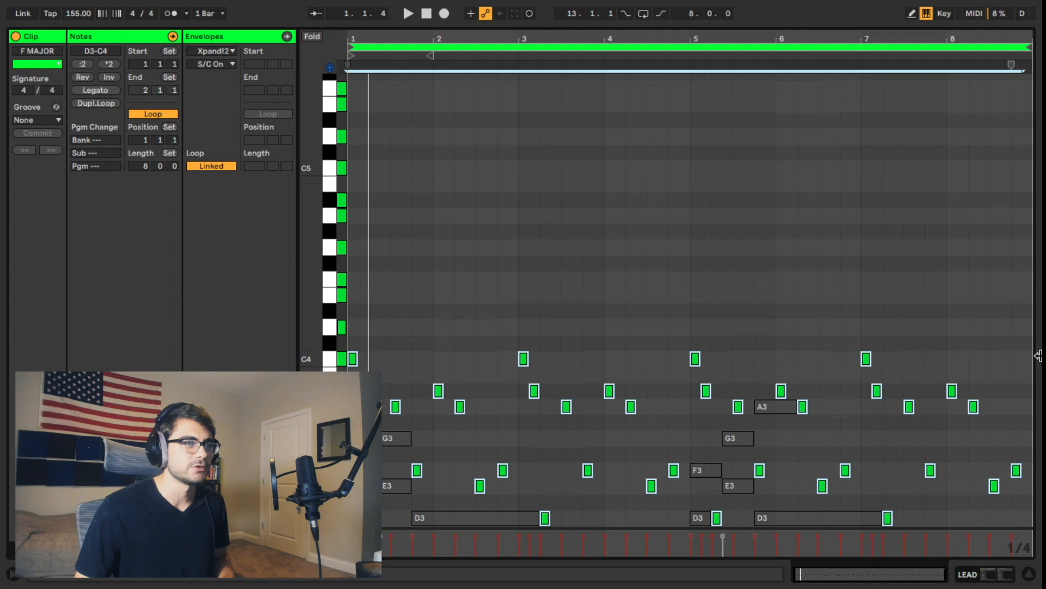
scroll(813, 283, down, 5)
key(space)
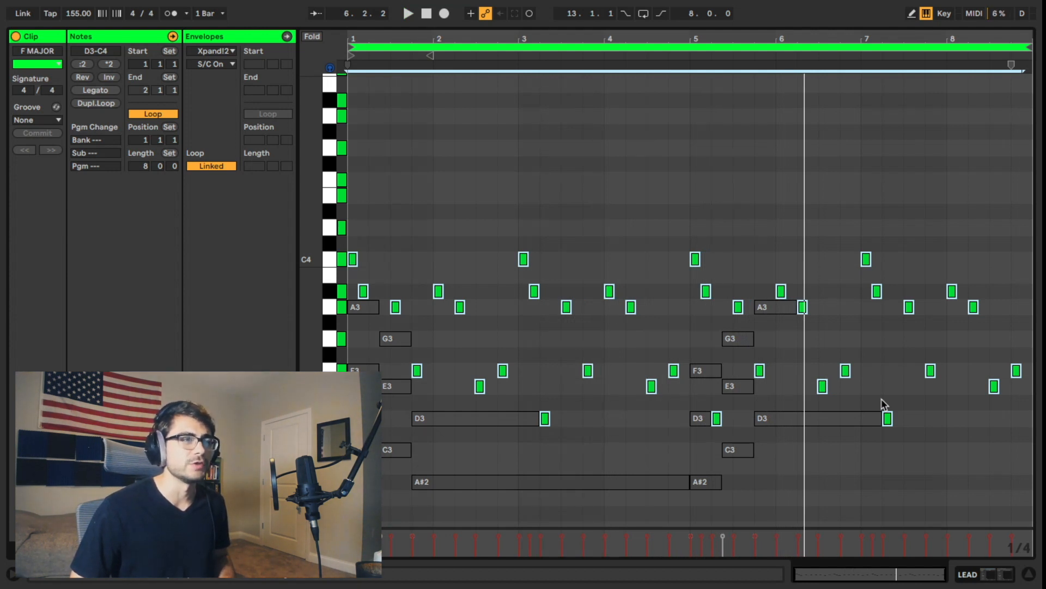
key(shift+Up)
scroll(587, 384, up, 2)
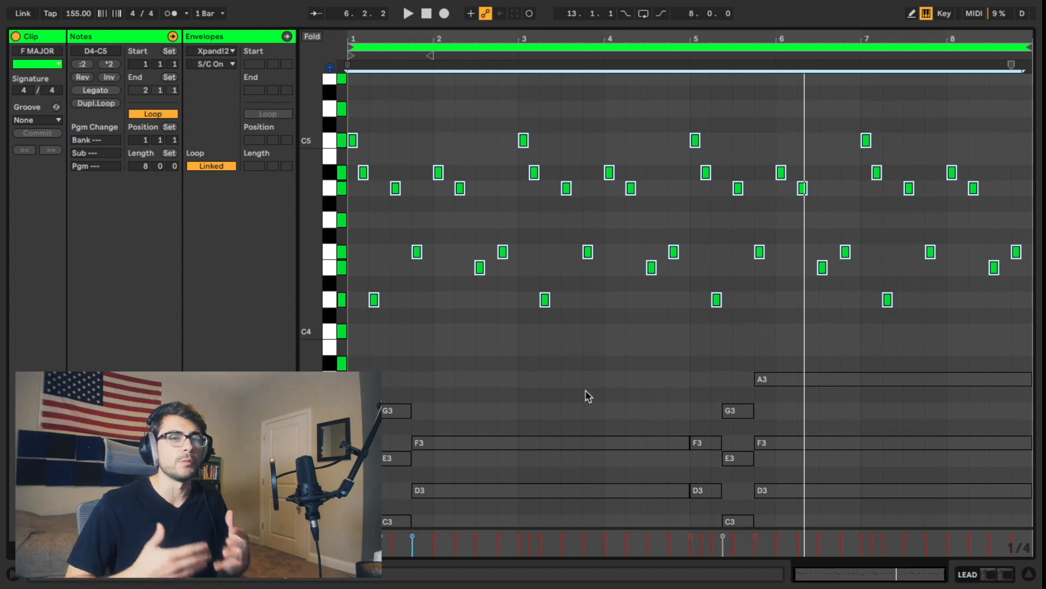
Step: Examine the phrase-ending notes, especially the G4 closing bar 6 and the C5 closing bar 8, and play the melody
scroll(479, 436, up, 2)
scroll(479, 432, down, 1)
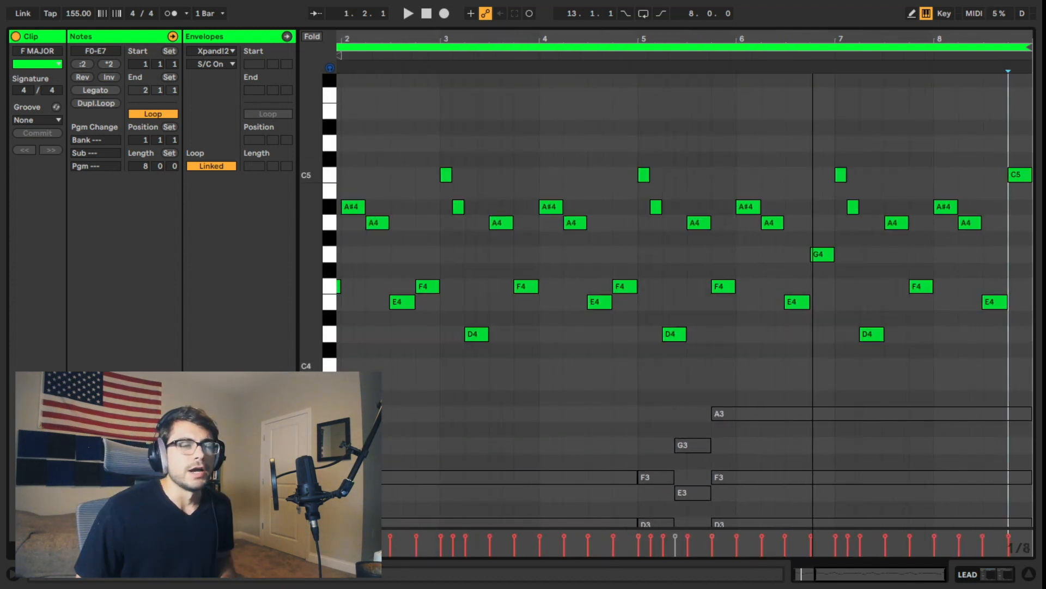
drag(1008, 39, 769, 39)
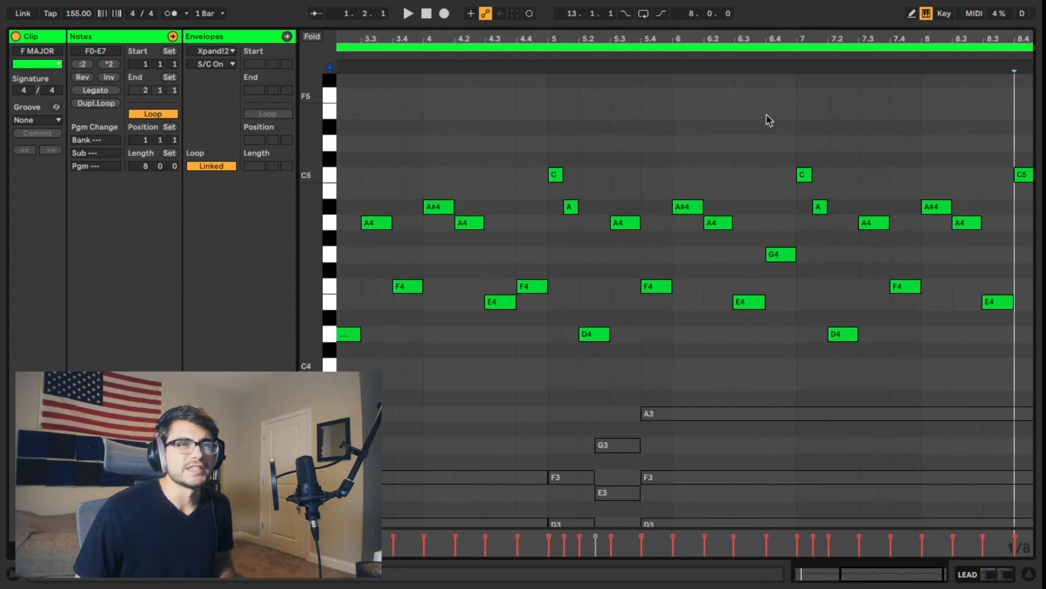
drag(754, 233, 795, 266)
drag(981, 164, 1033, 192)
drag(838, 44, 892, 19)
drag(829, 238, 854, 263)
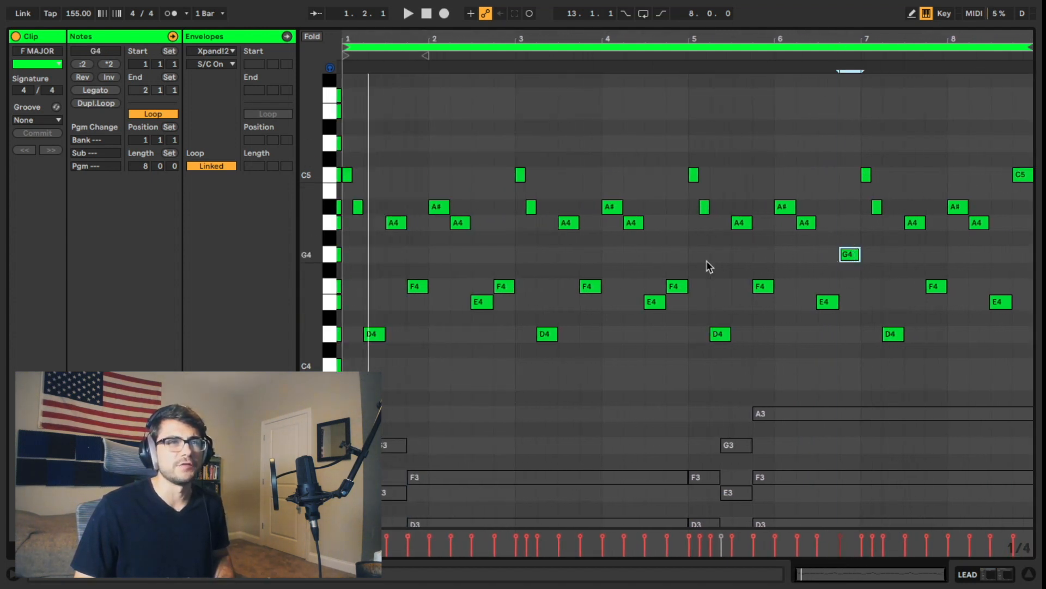
drag(685, 246, 689, 324)
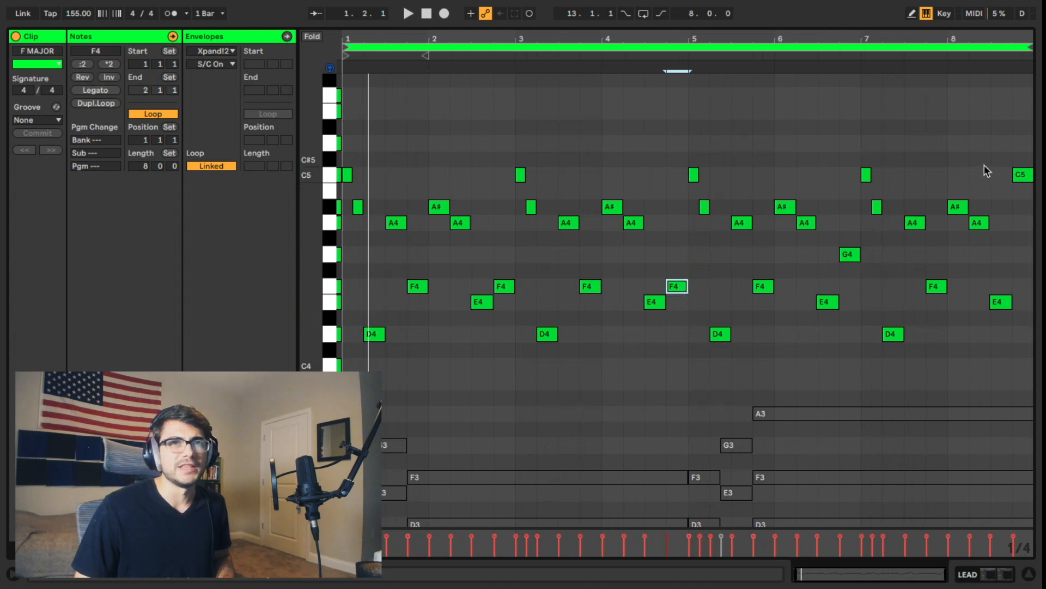
drag(988, 170, 1035, 202)
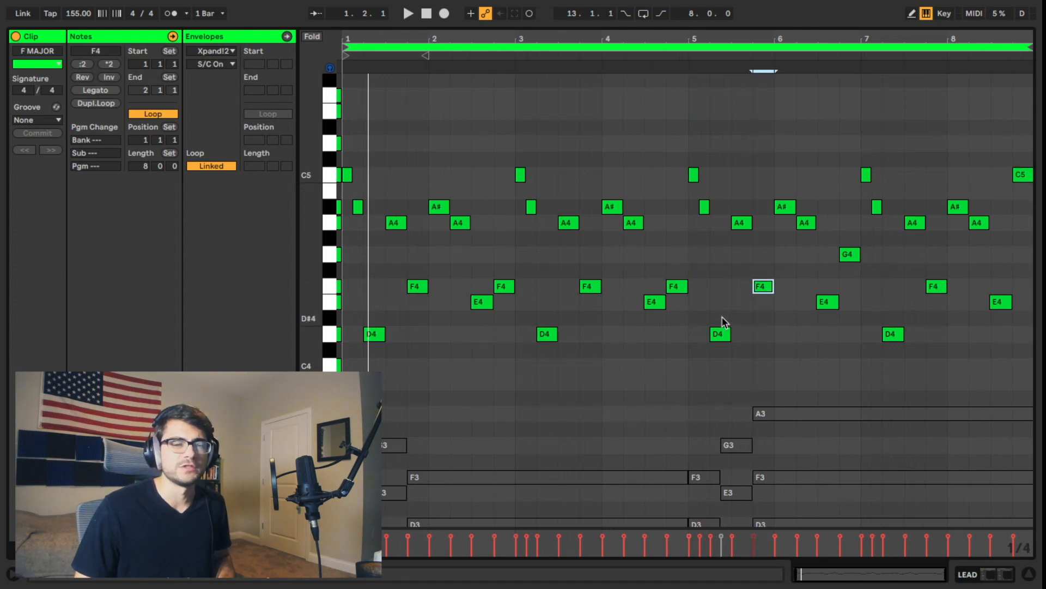
click(688, 346)
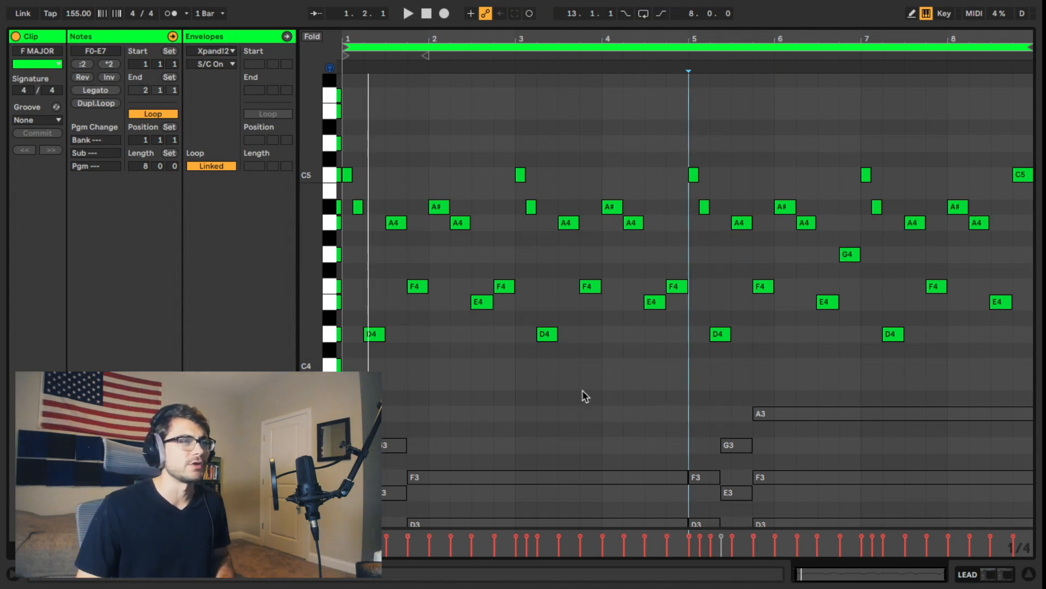
key(space)
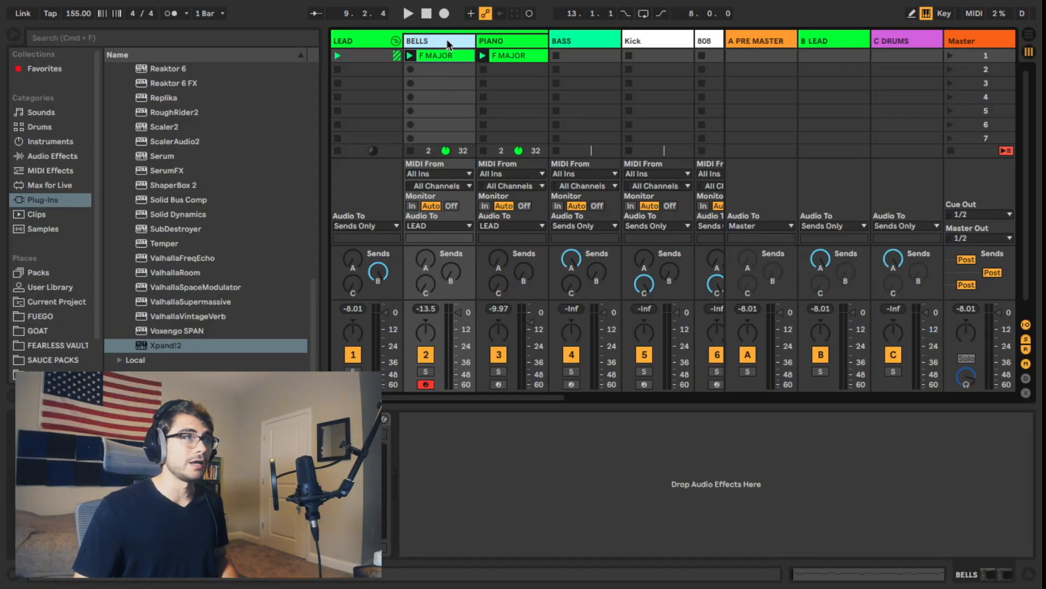
Step: Duplicate the BELLS track and build a countermelody of C5, F4 and E4, repeated every two bars over the deactivated melody
key(super+d)
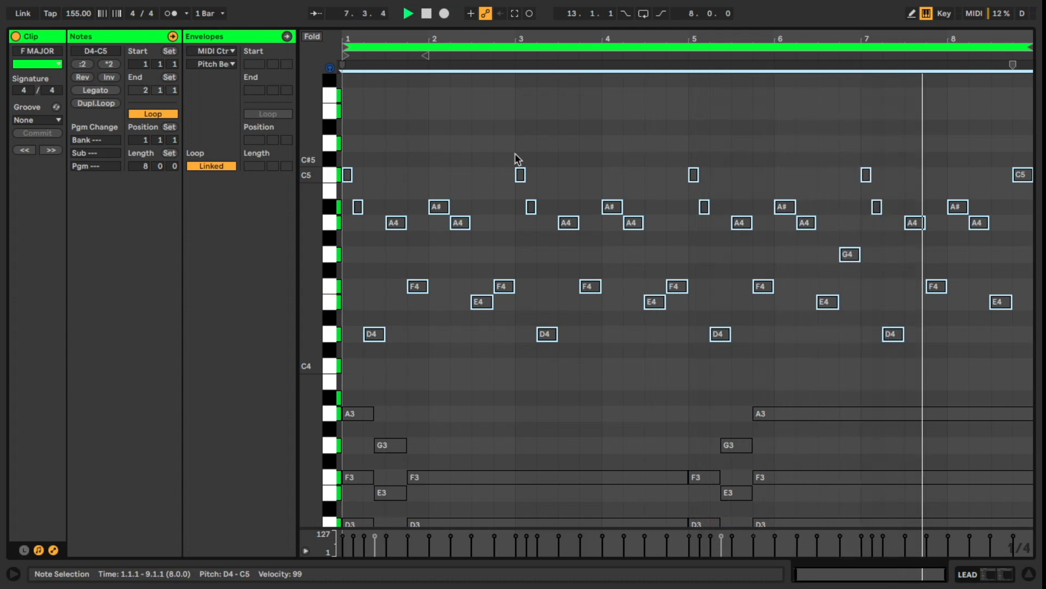
click(902, 175)
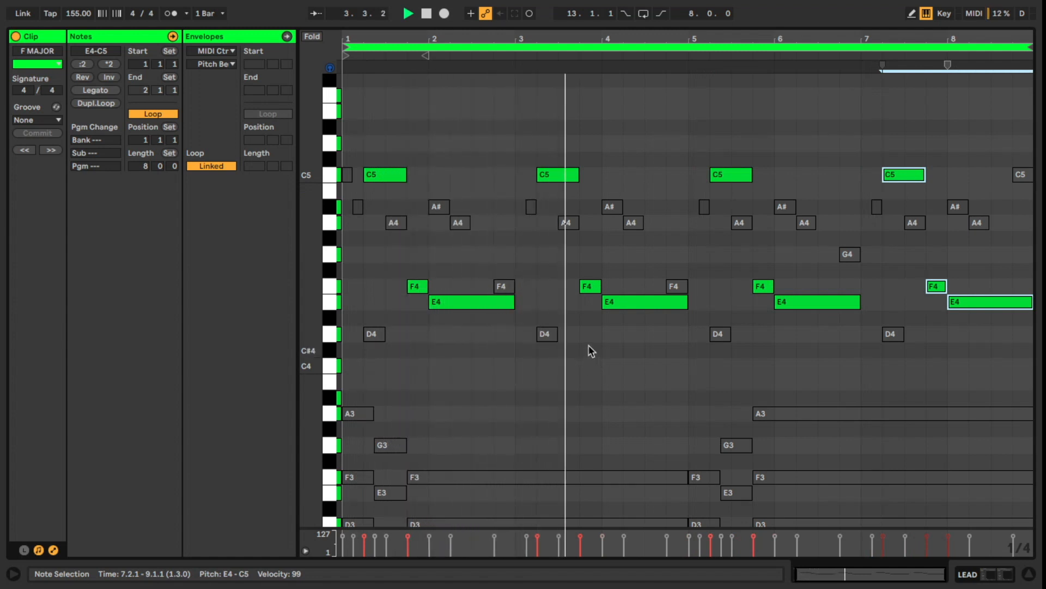
Step: Add a D4 note at 4.4.1 and shorten the preceding E4 so it ends where the D4 starts
click(339, 334)
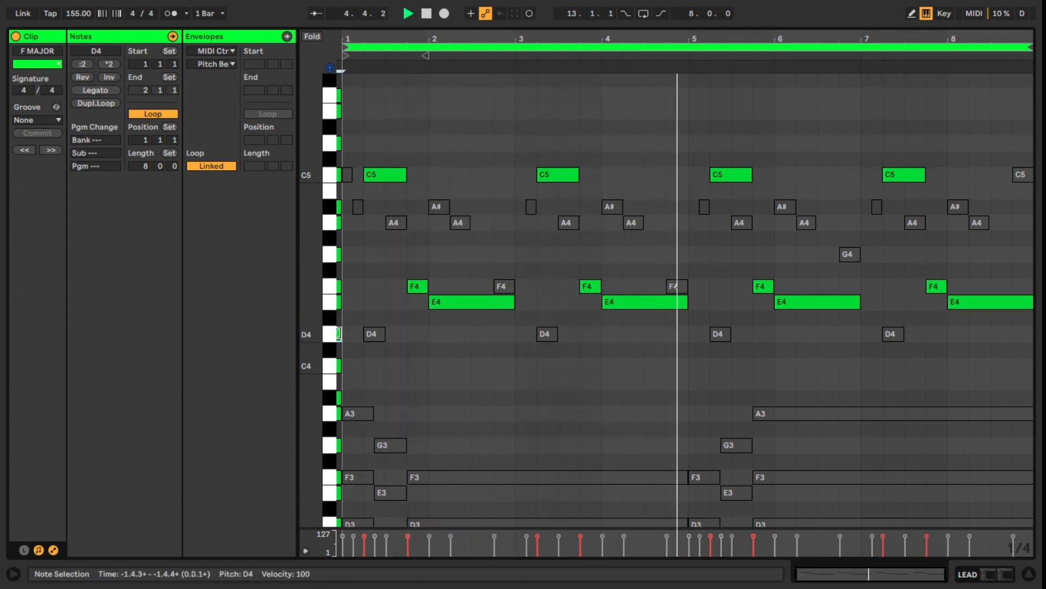
double_click(676, 334)
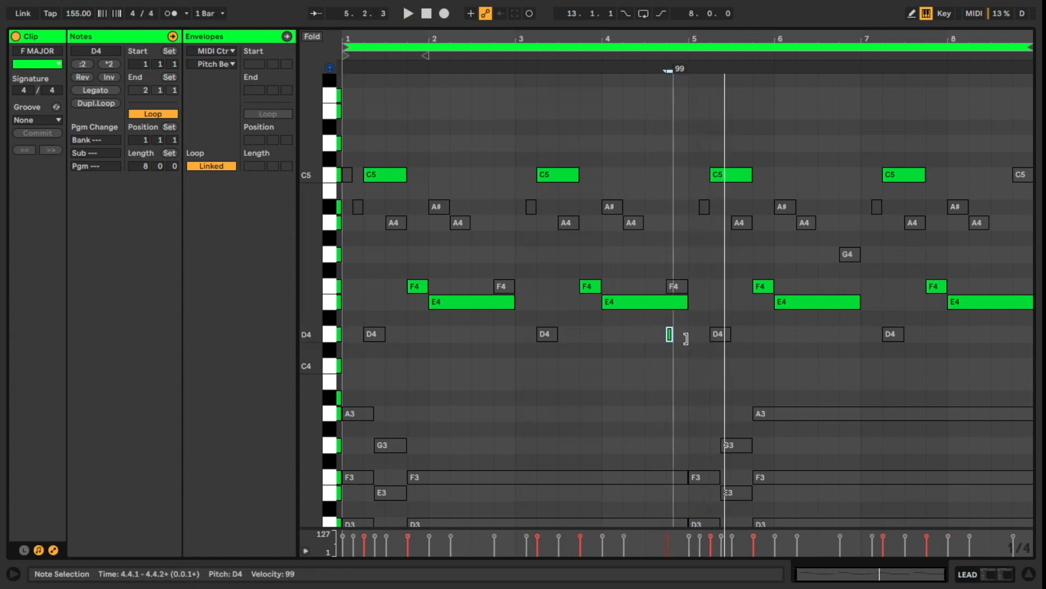
drag(686, 307, 666, 308)
click(649, 366)
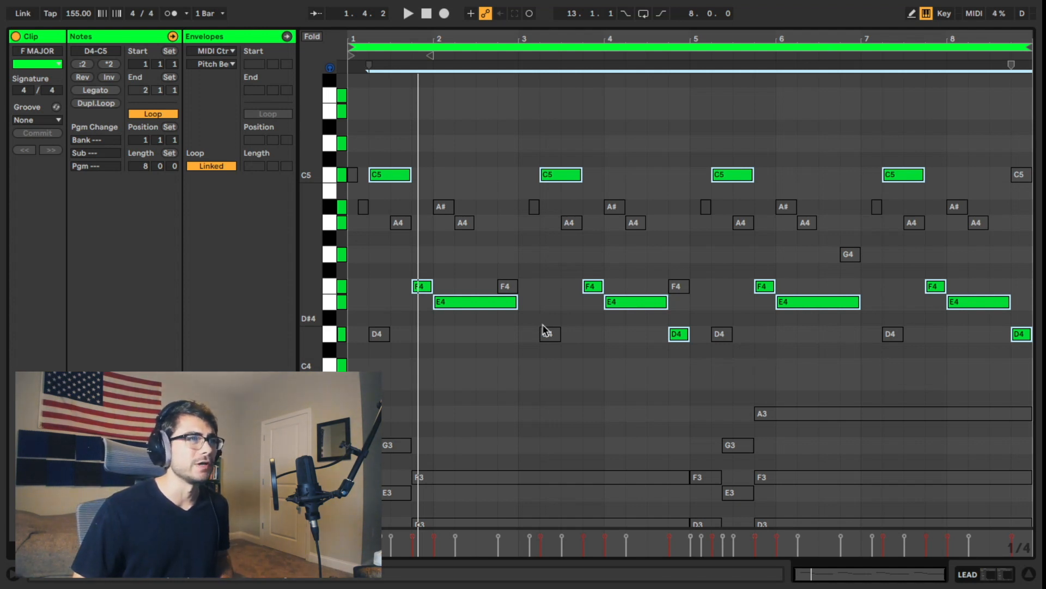
Step: Try the countermelody one octave higher at D5–C6, play it, and return it to D4–C5
key(shift+Up)
key(space)
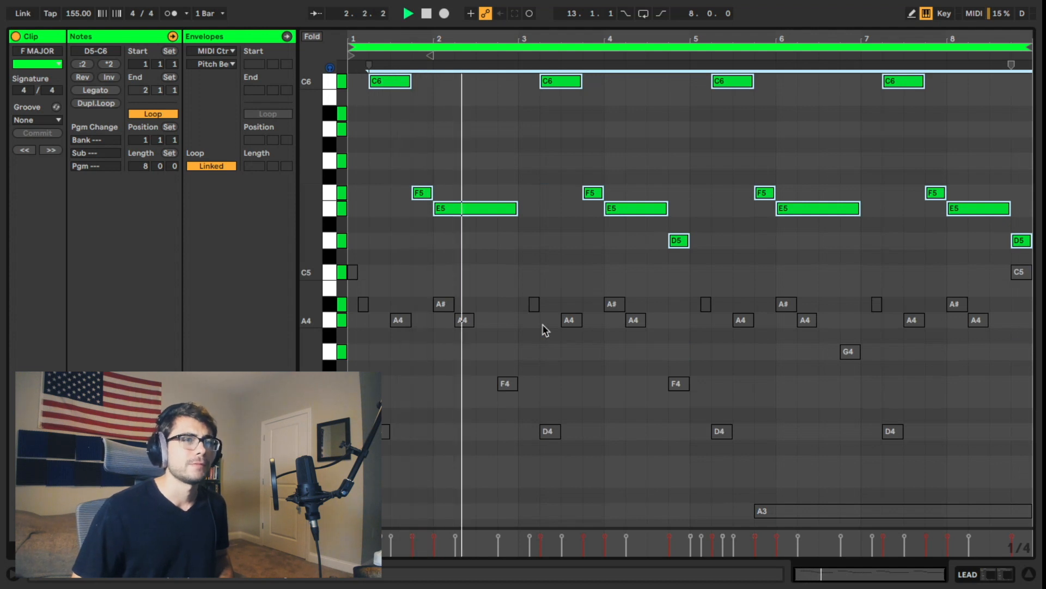
key(space)
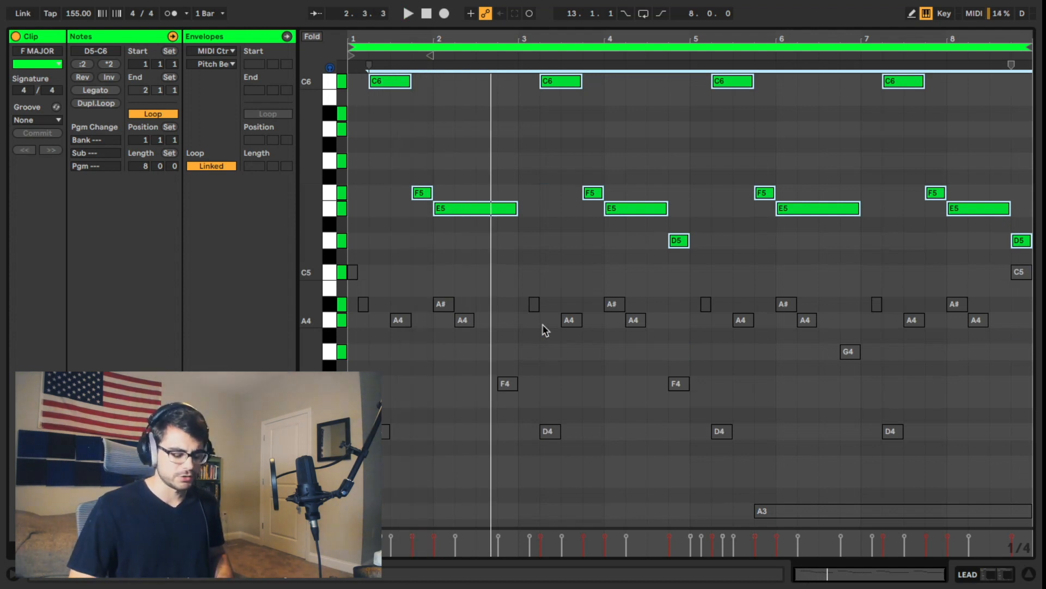
key(shift+Down)
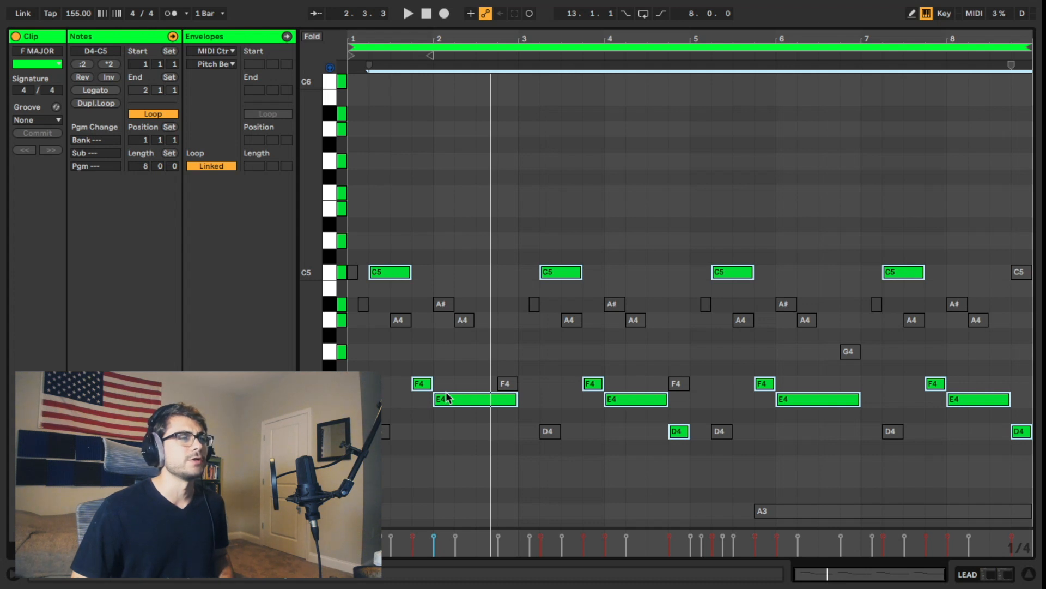
Step: Try the countermelody one octave lower at D3–C4, play it, and return it to D4–C5
key(shift+Down)
key(space)
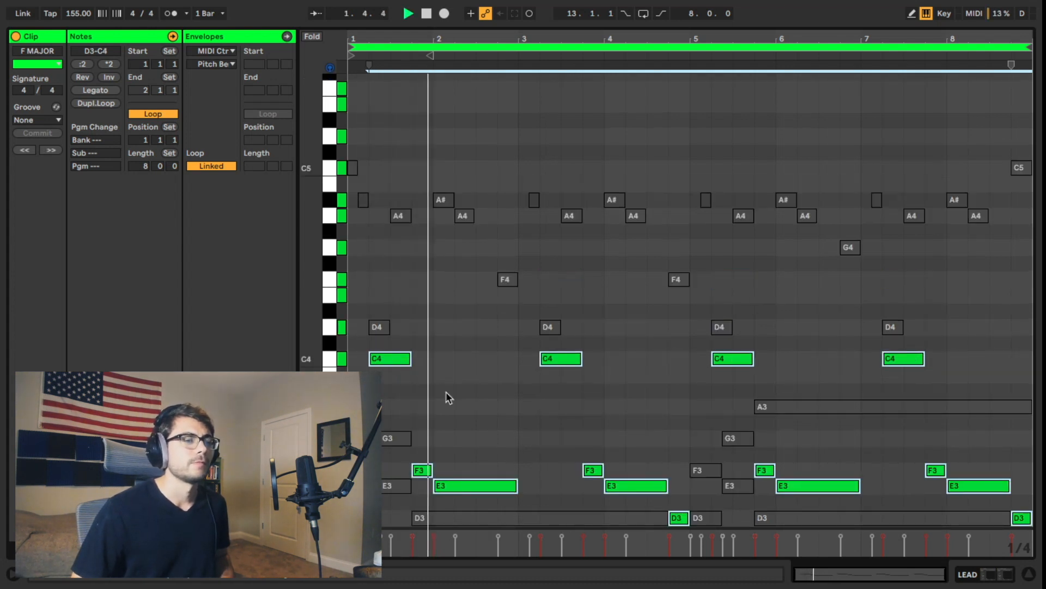
key(shift+Up)
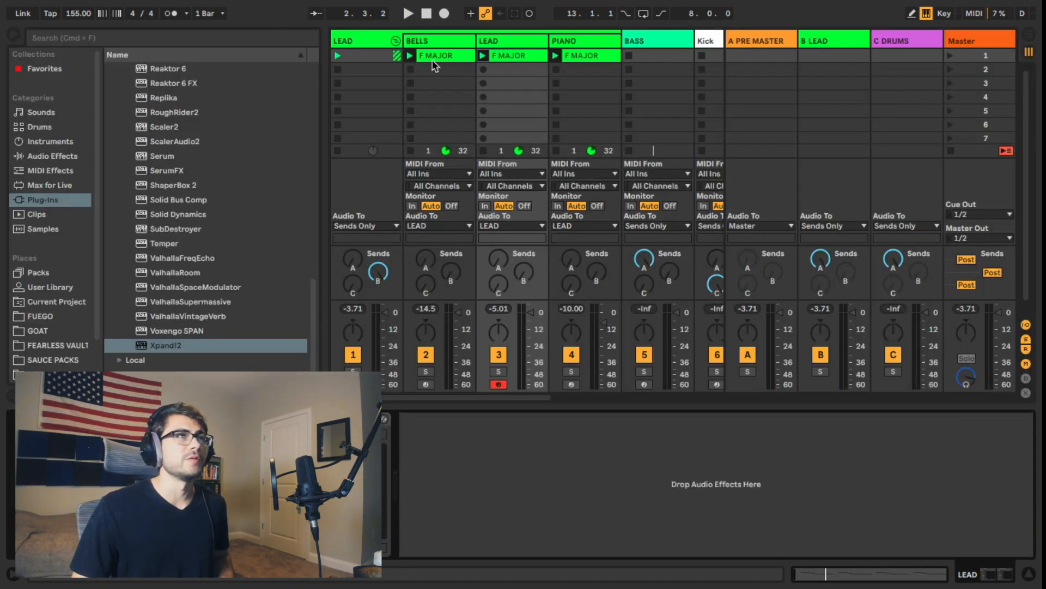
Step: Raise all active melody notes in the BELLS clip one octave to D5–C6 and slightly lower the BELLS track's volume during playback
double_click(433, 55)
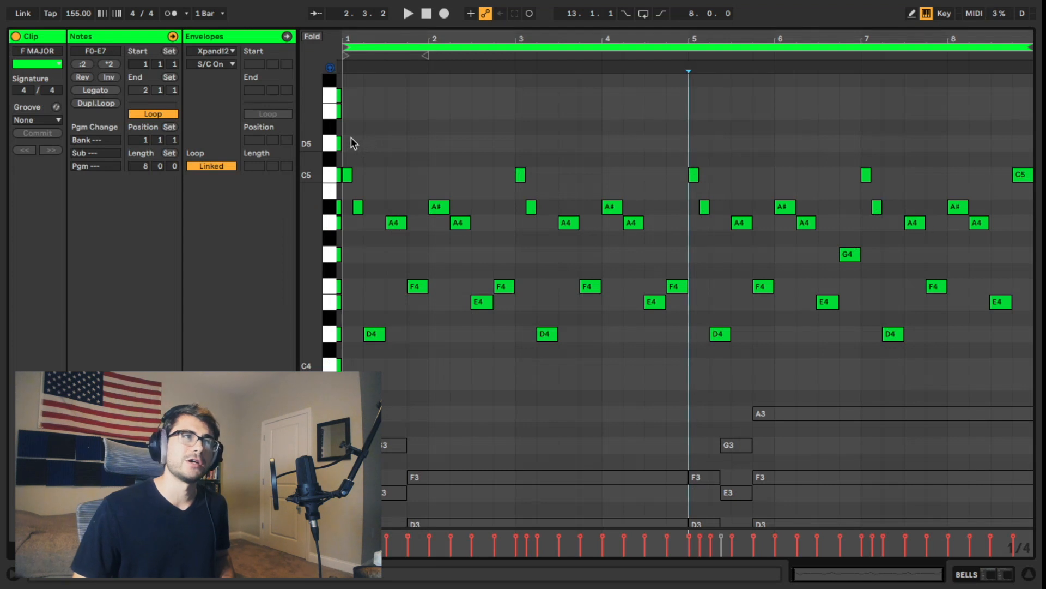
drag(348, 134, 1038, 383)
key(shift+Up)
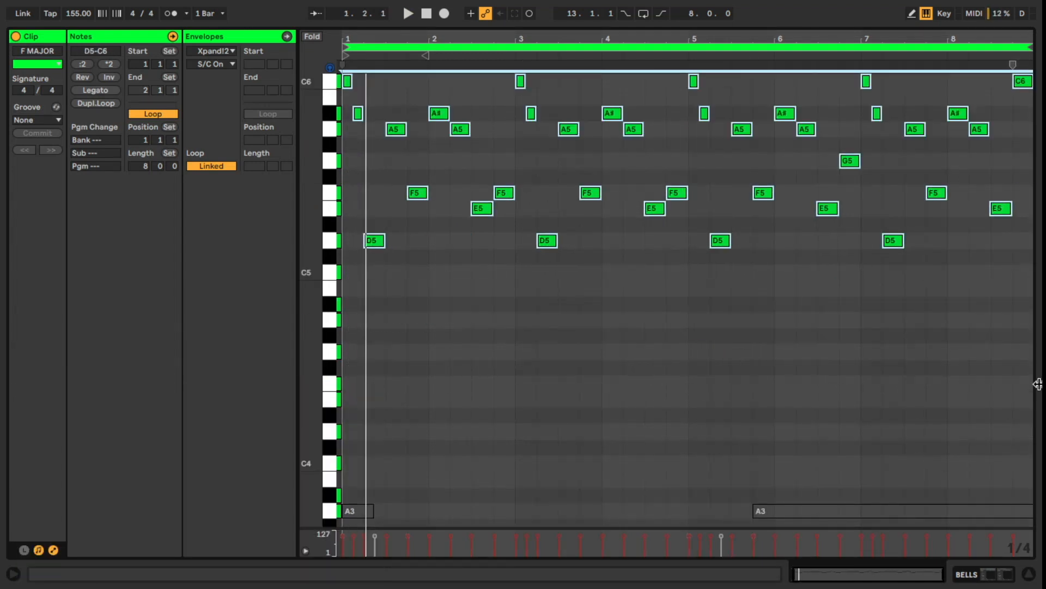
key(space)
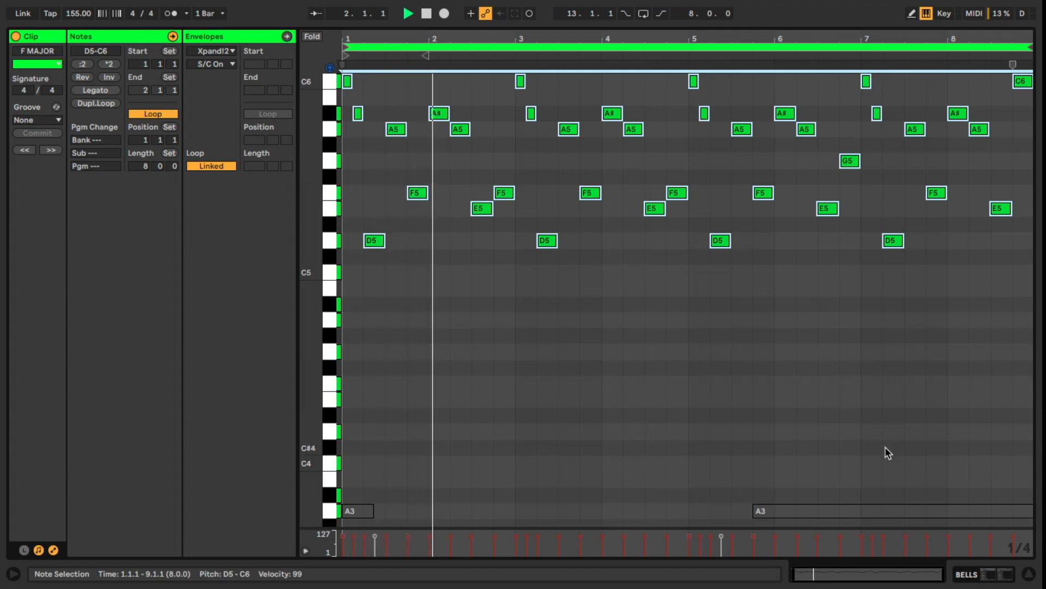
key(Tab)
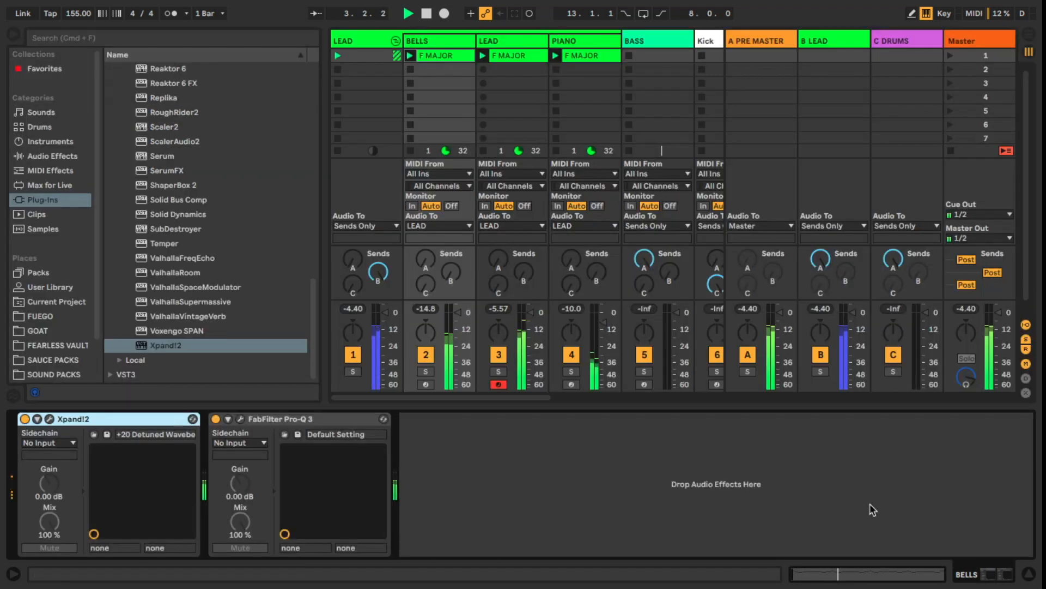
drag(457, 311, 458, 318)
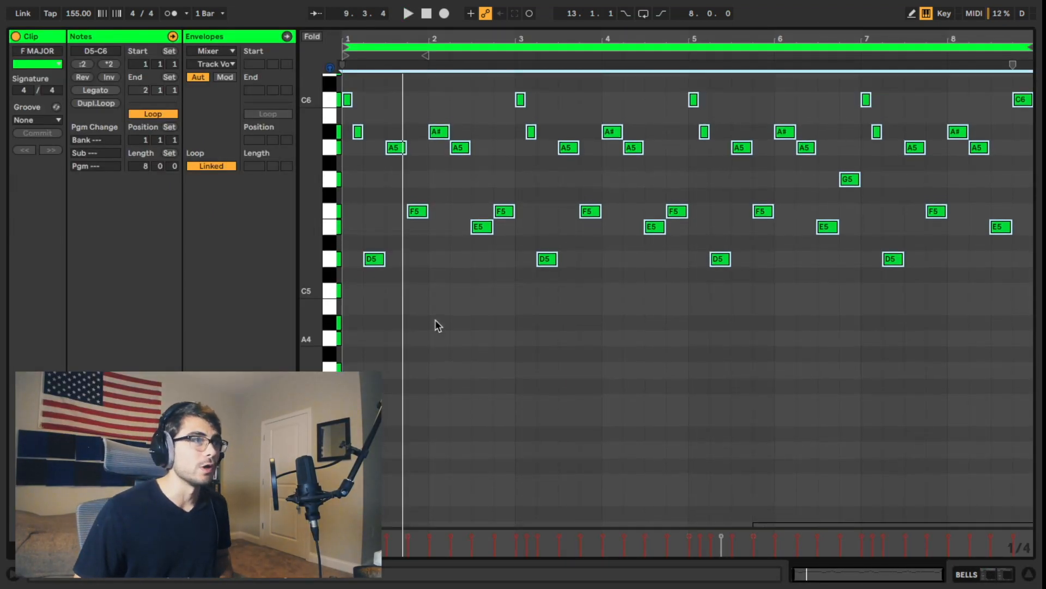
Step: Layer a copy of the BELLS melody one octave lower, at D4–C5, and play the doubled melody
scroll(435, 319, up, 1)
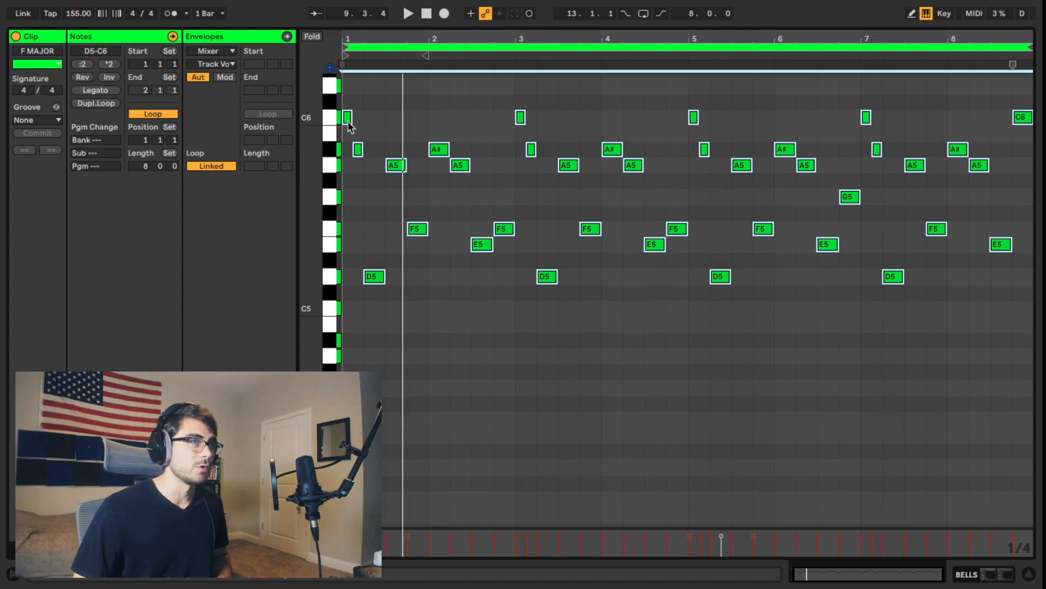
drag(347, 123, 357, 320)
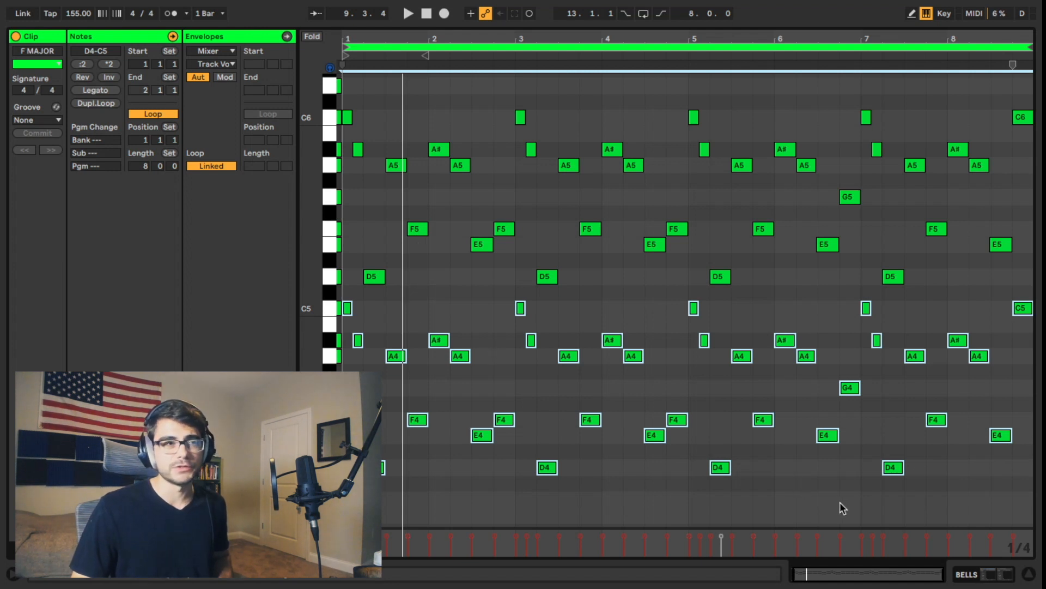
key(space)
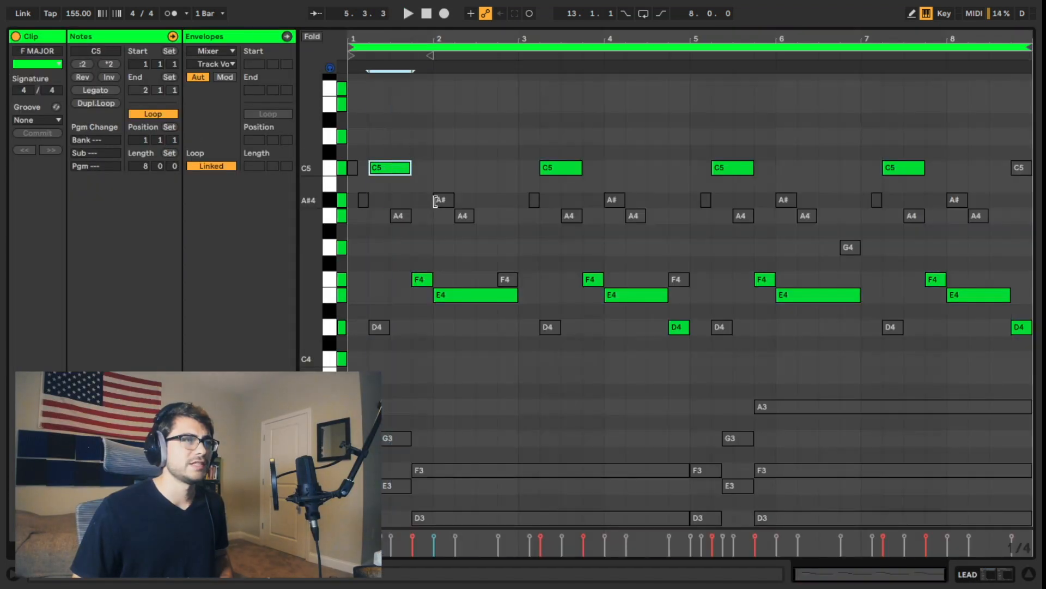
Step: Examine the LEAD clip's countermelody by selecting its active C5, F4, E4 and D4 notes phrase by phrase
click(444, 296)
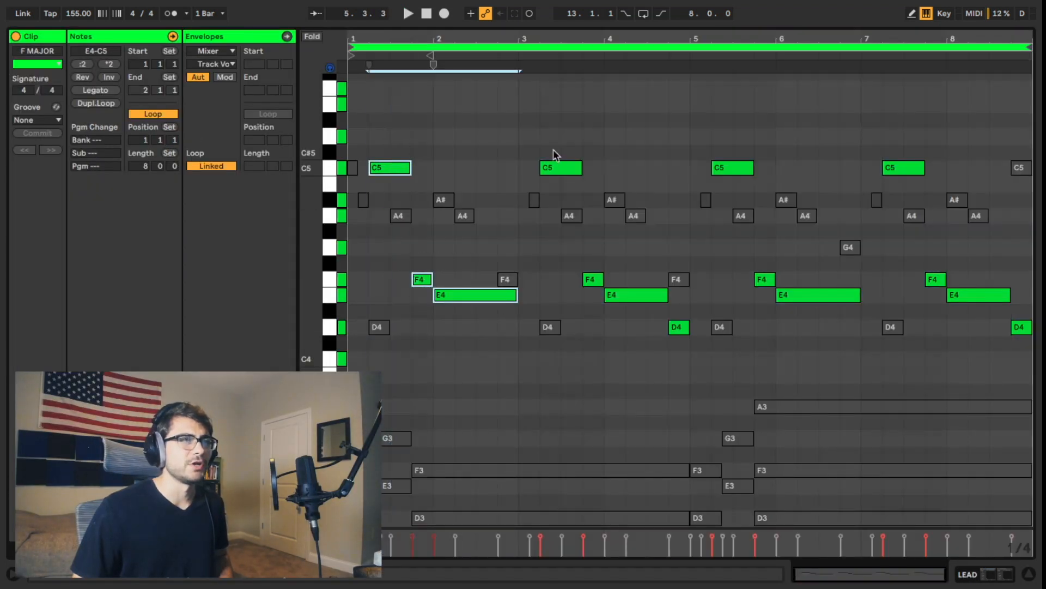
drag(867, 99, 909, 170)
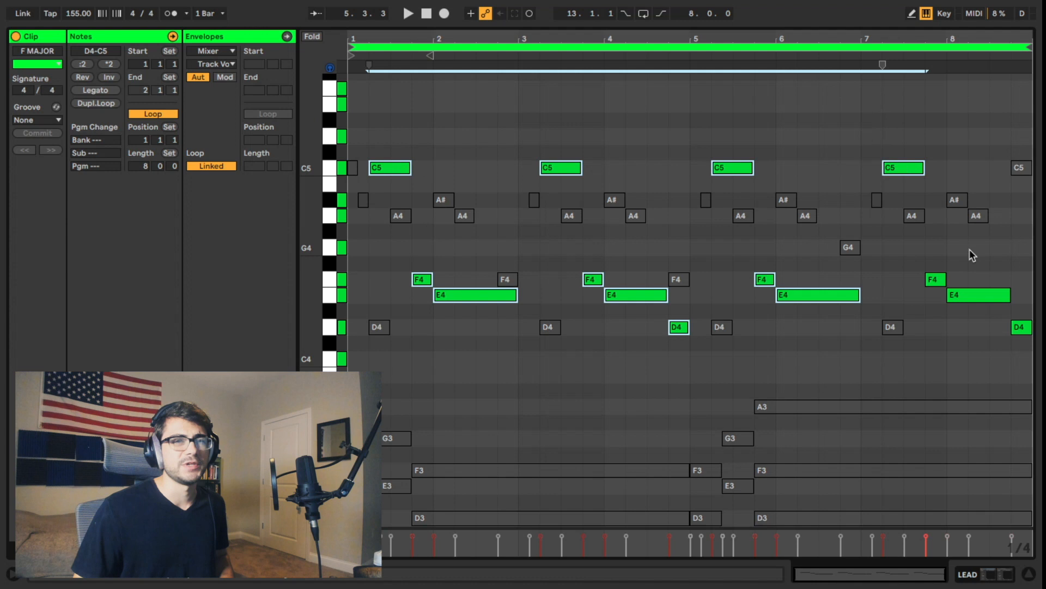
drag(925, 251, 1022, 331)
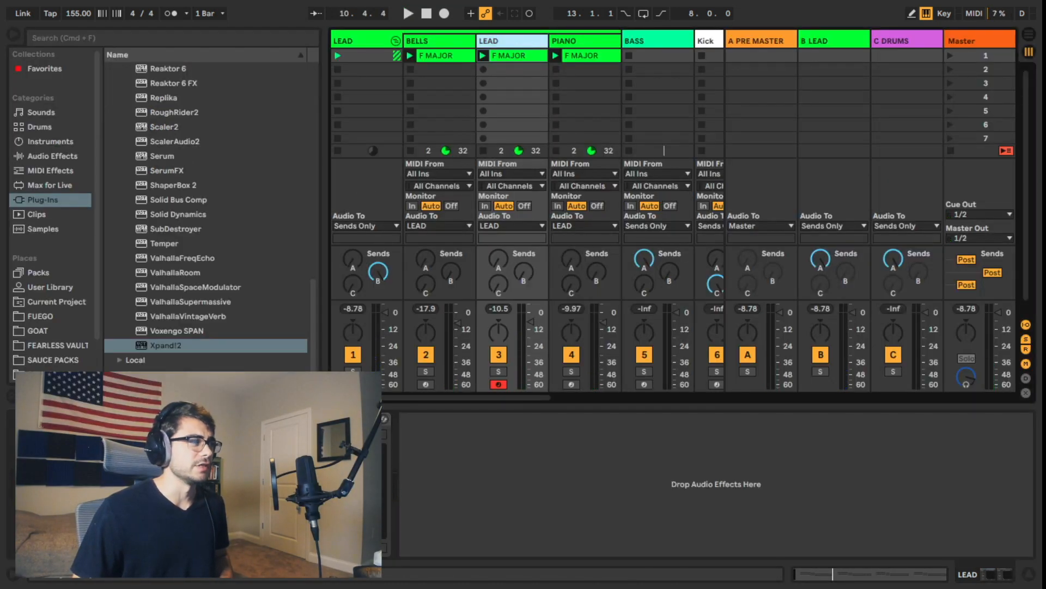
Step: Open the LEAD track's Xpand!2 instrument and advance from the +19 Airy Sweeper preset to the next one
key(alt+super+p)
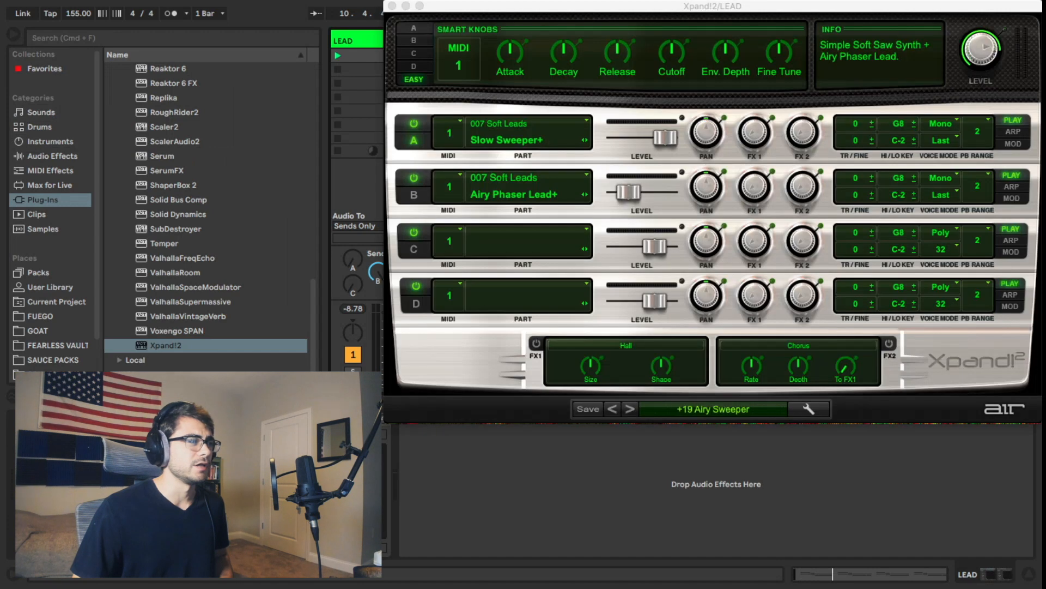
click(631, 409)
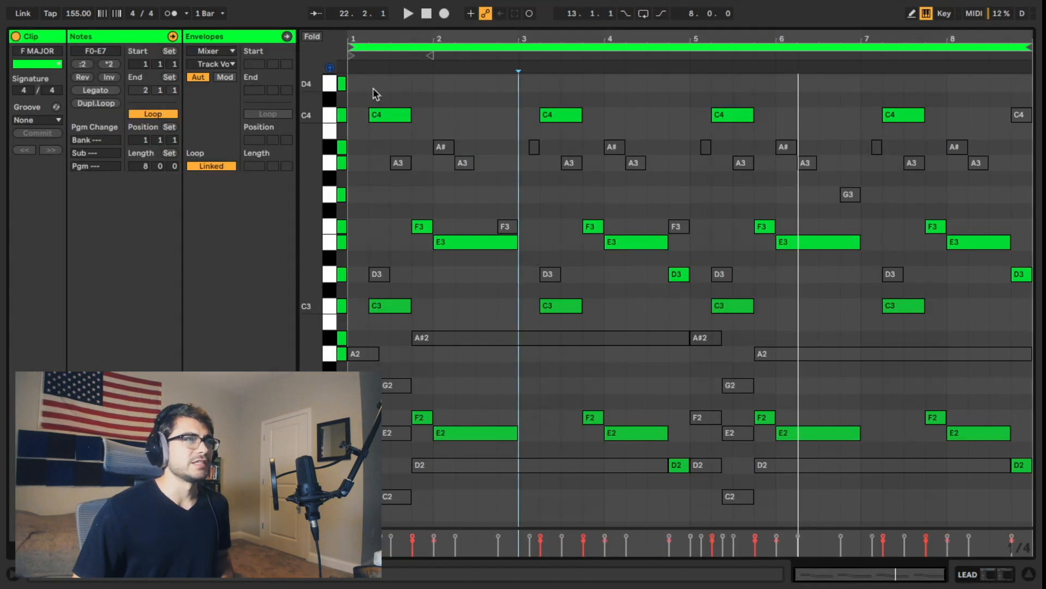
Step: Examine the LEAD clip's upper octave by selecting its C4 notes and the first F3–E3 phrase
drag(372, 87, 928, 123)
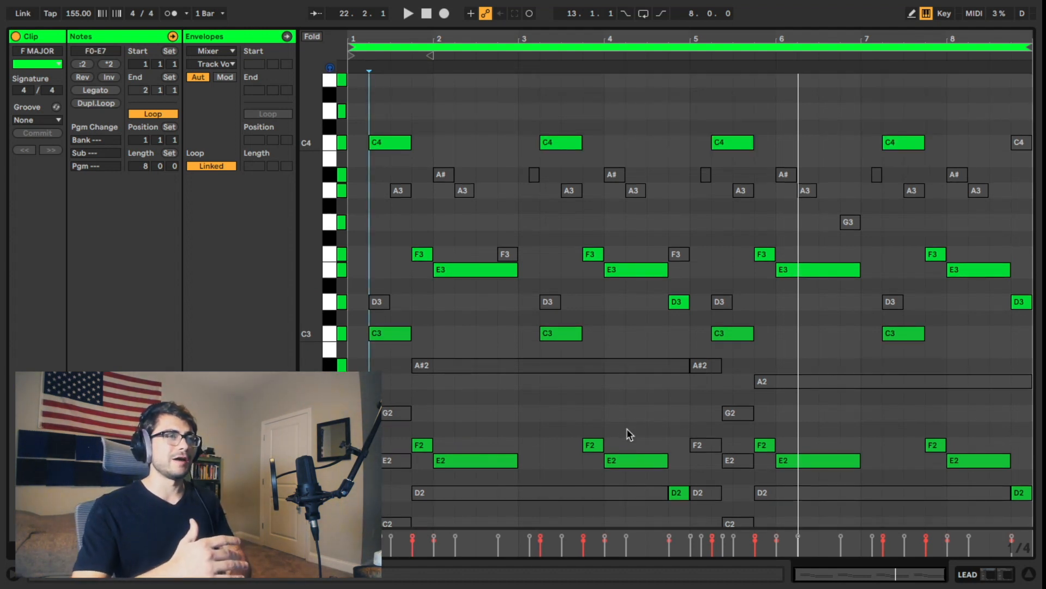
drag(394, 106, 564, 184)
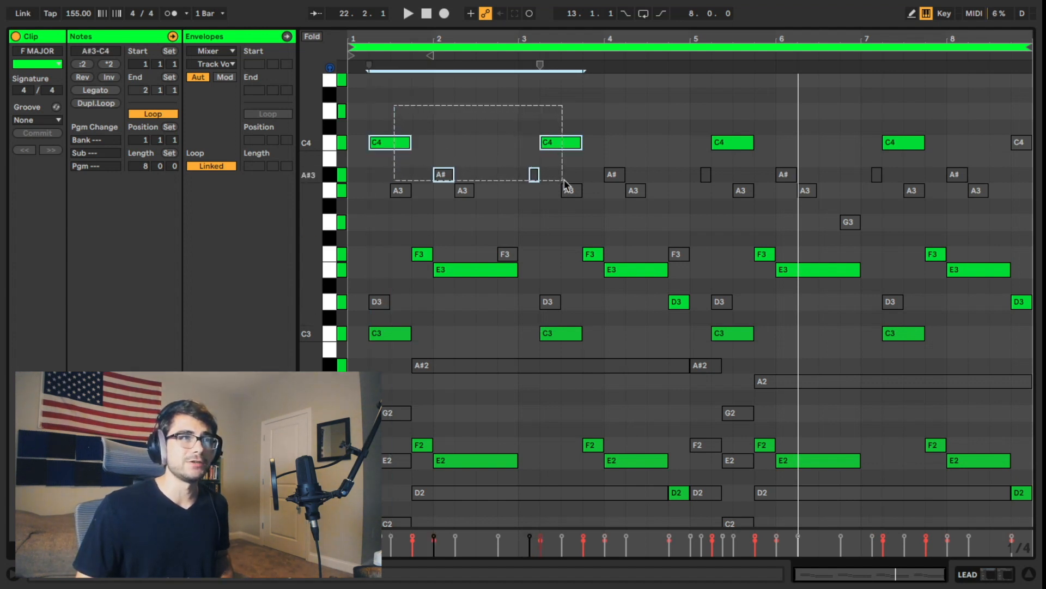
drag(412, 221, 479, 268)
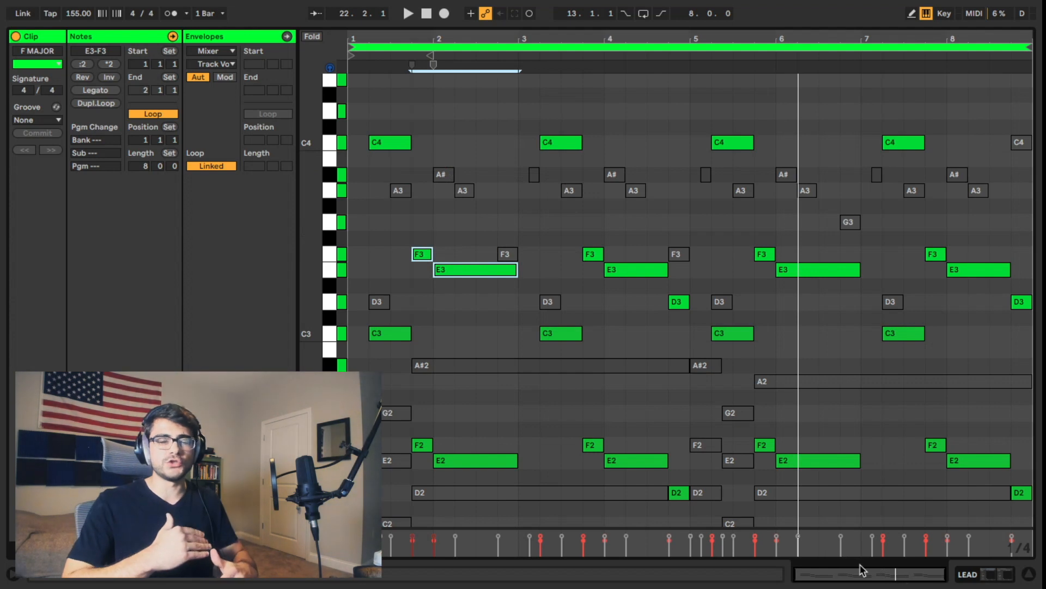
Step: Raise the PIANO track's volume slightly and play the bells, lead and piano layers together
click(977, 579)
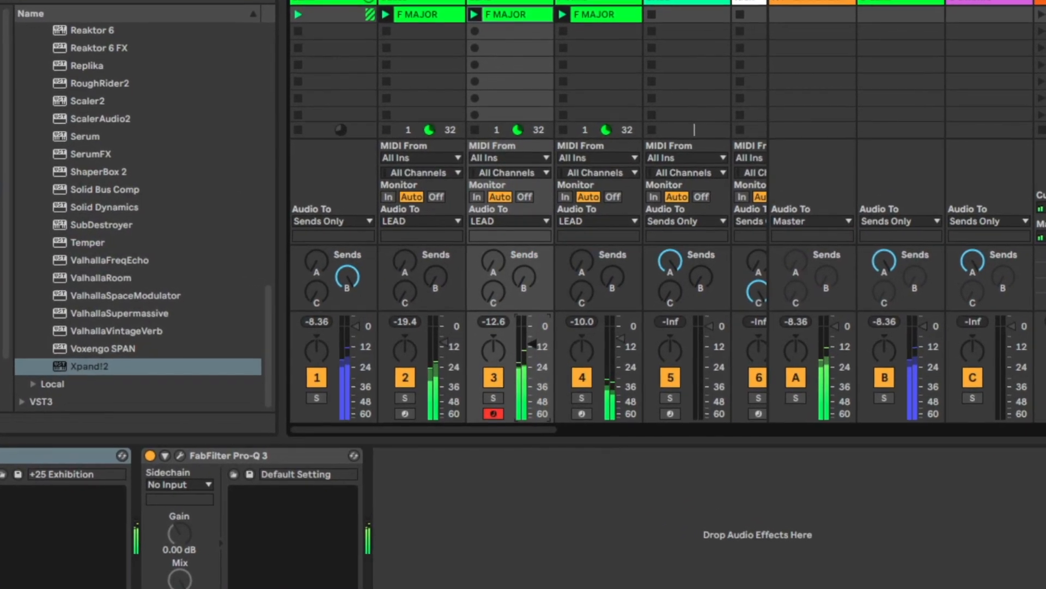
drag(630, 344, 629, 336)
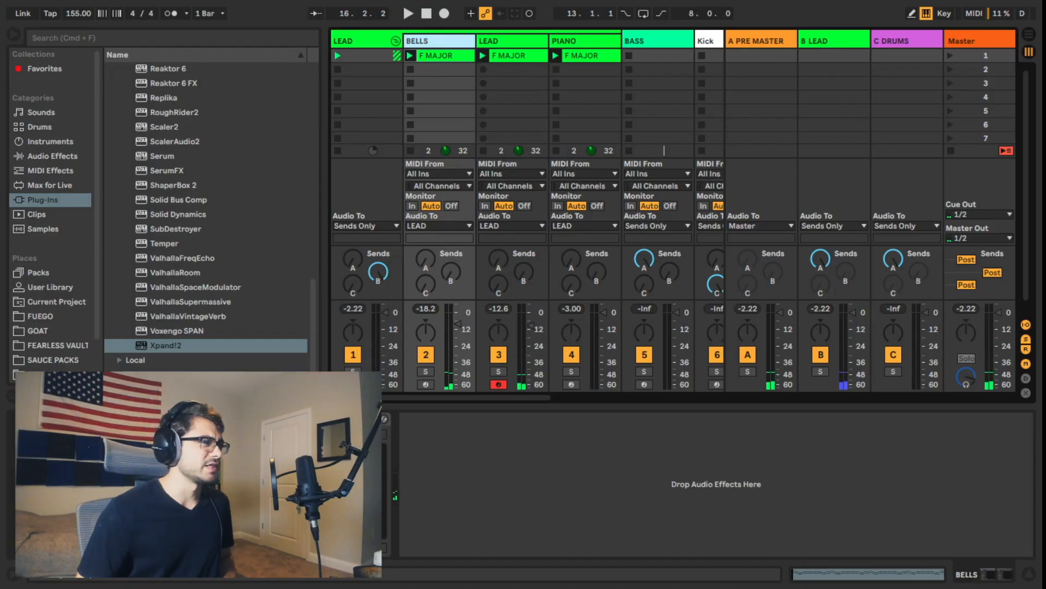
key(super+alt+p)
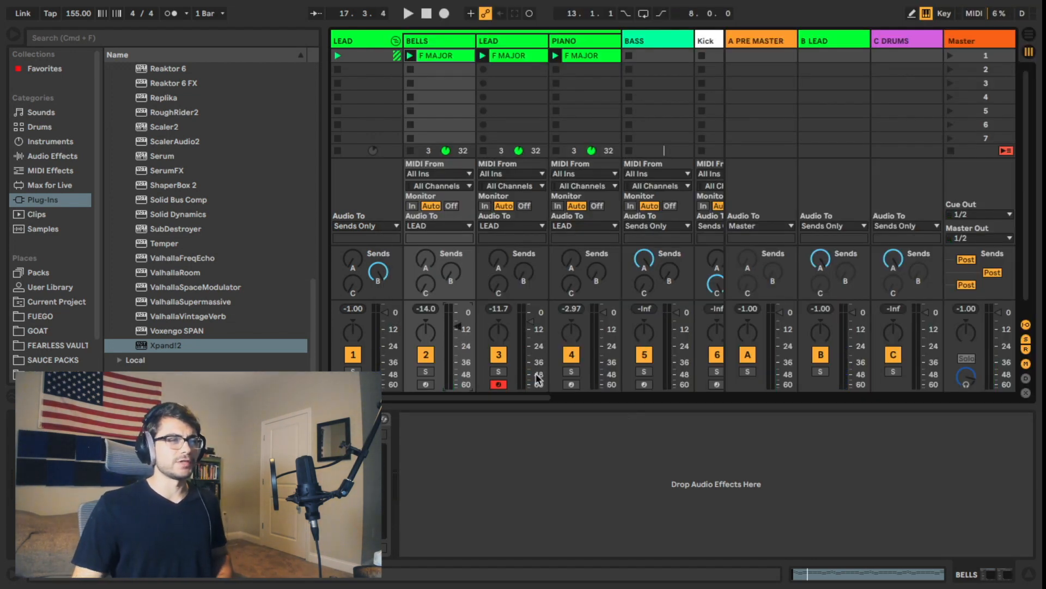
key(space)
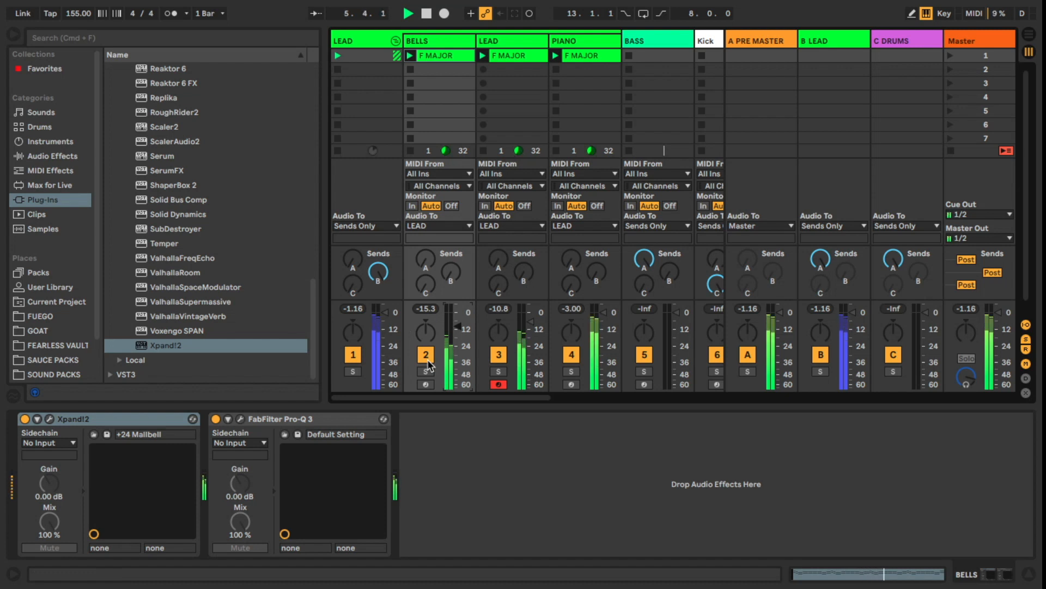
Step: Review the layers of the arrangement by selecting the PIANO, LEAD and BELLS tracks in turn
click(570, 42)
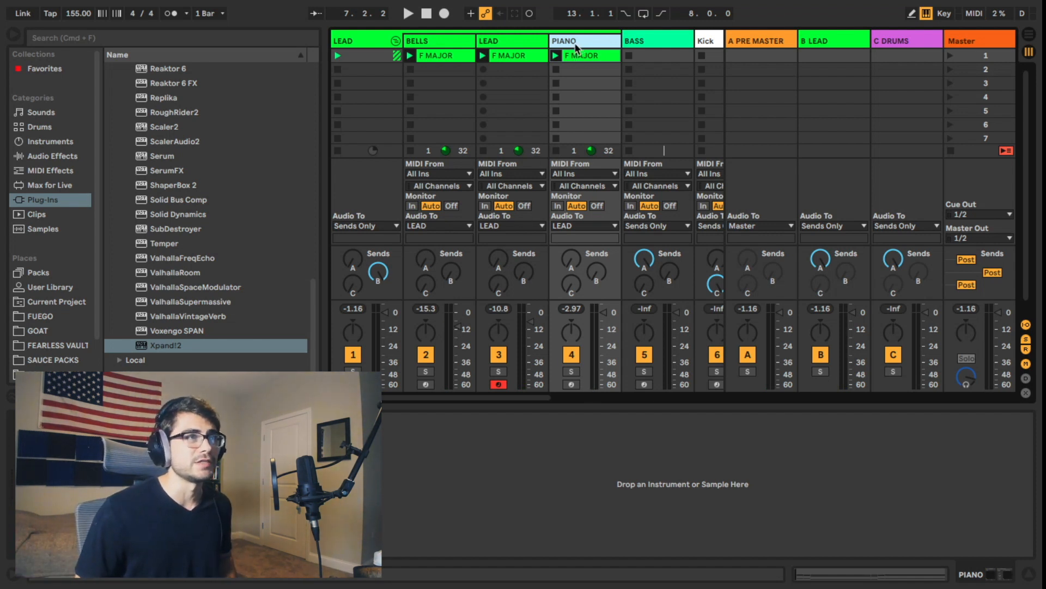
click(506, 41)
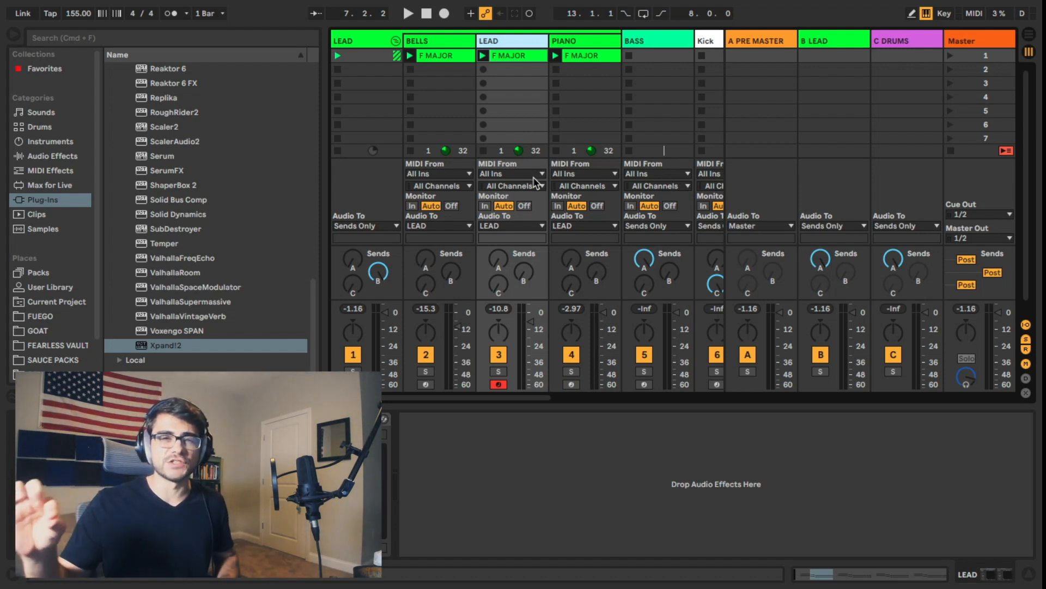
click(436, 42)
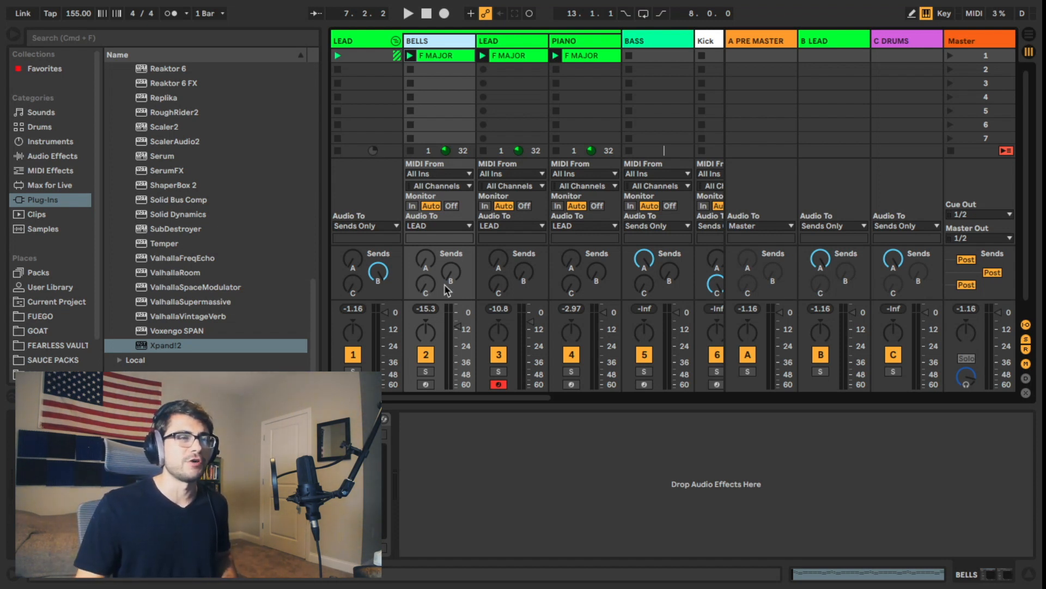
click(459, 327)
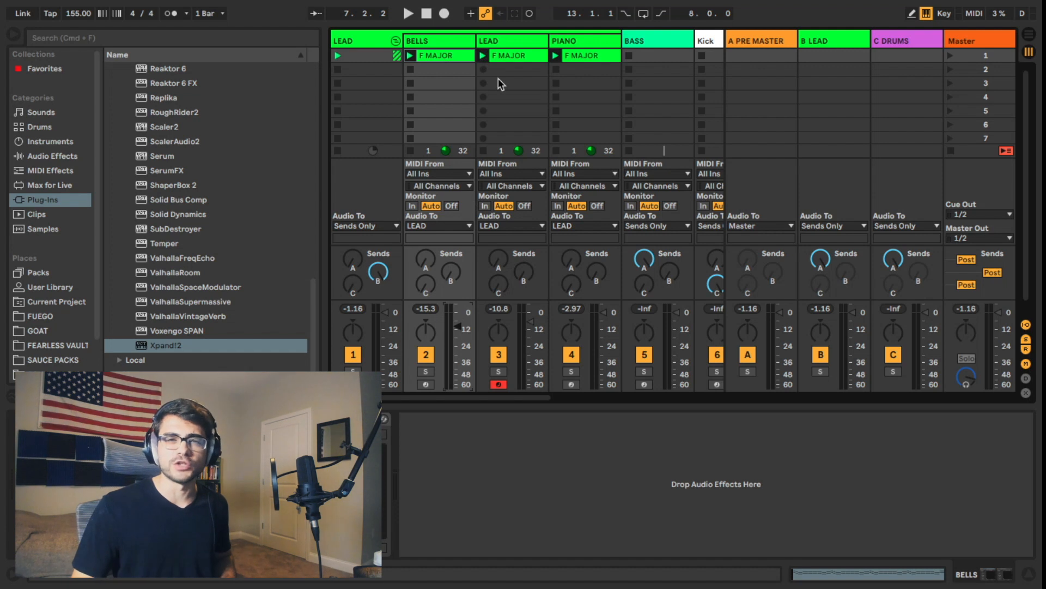
click(450, 40)
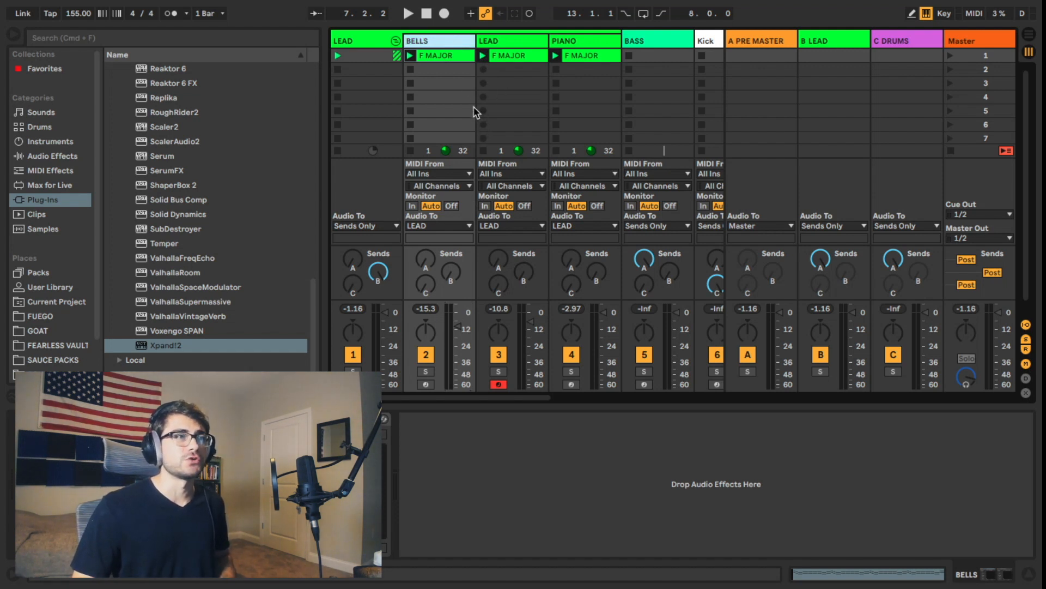